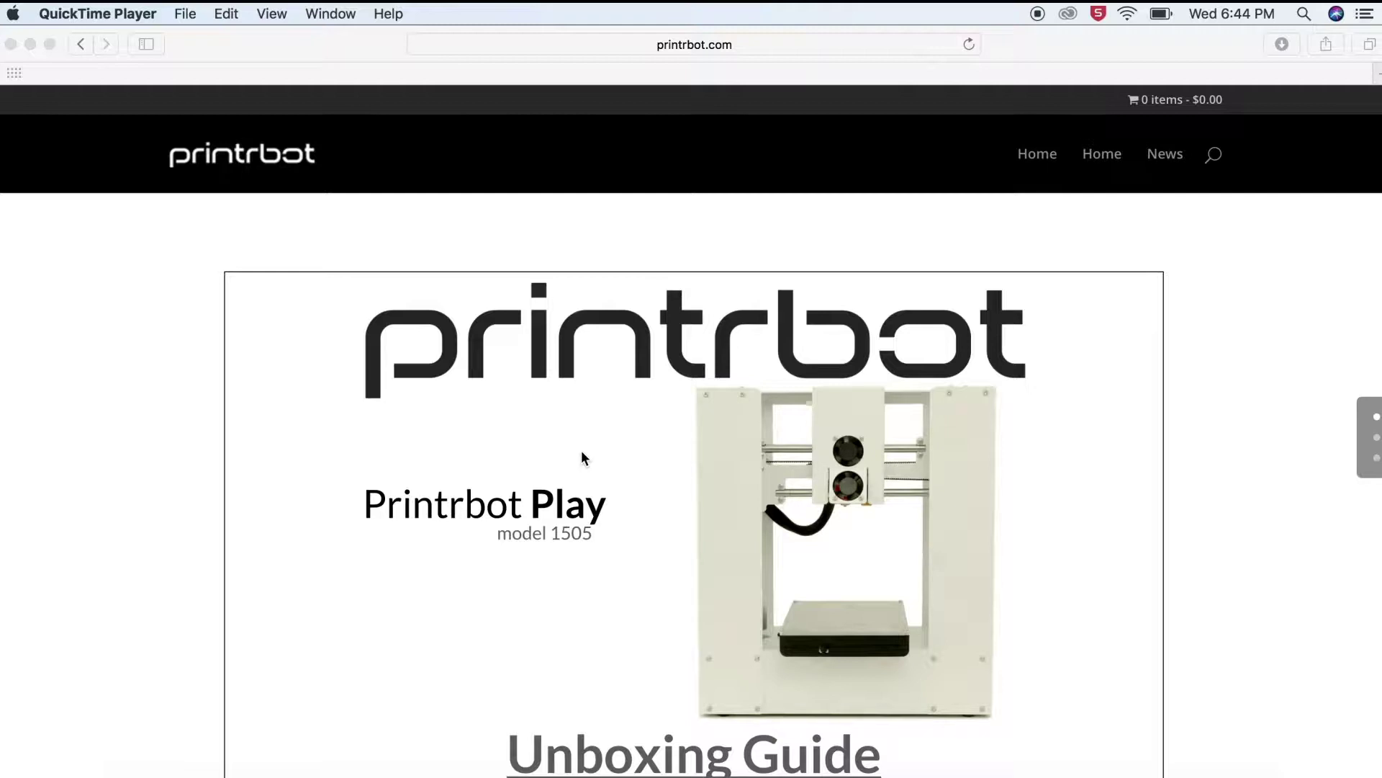
Download the Printrbot Play files from the Required Downloads section and show them in Downloads.
left_click(635, 46)
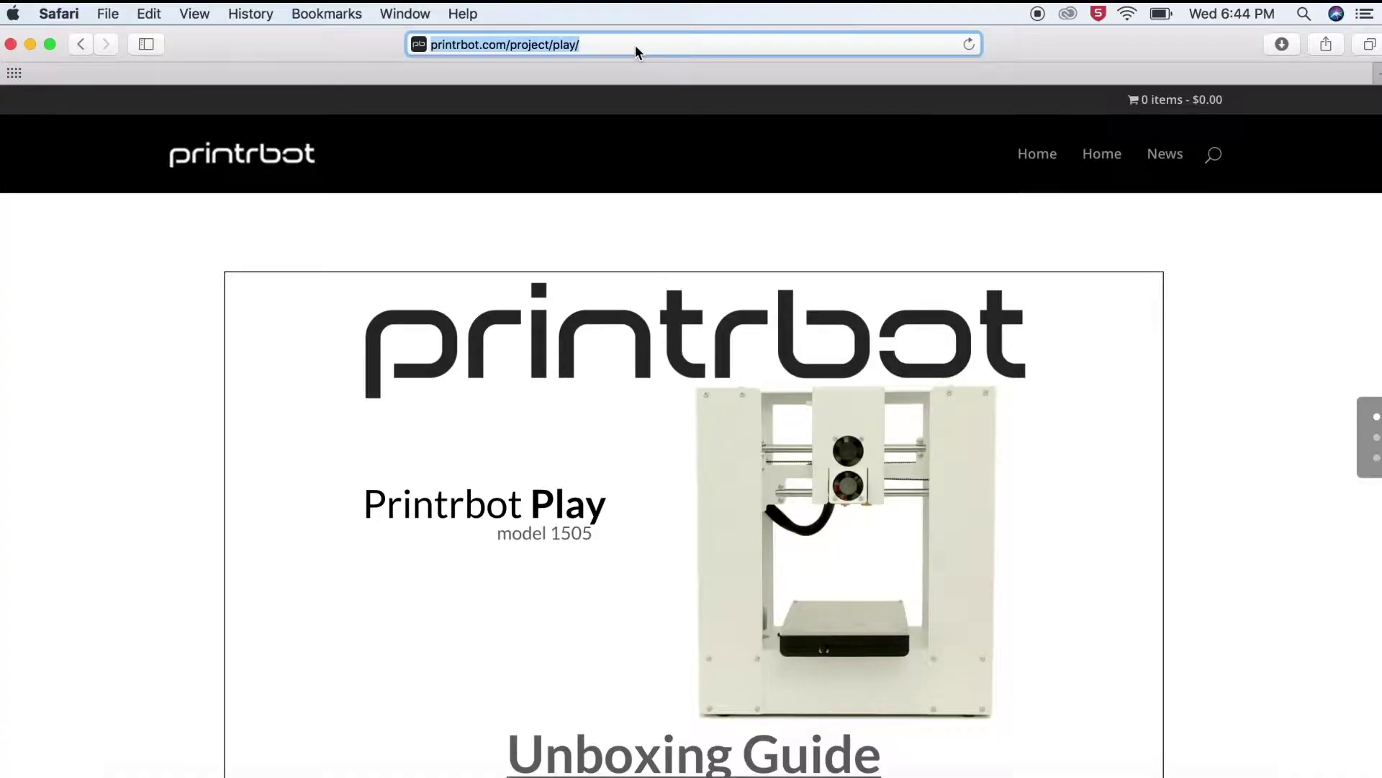
scroll(636, 335, "down", 3)
scroll(638, 338, "down", 5)
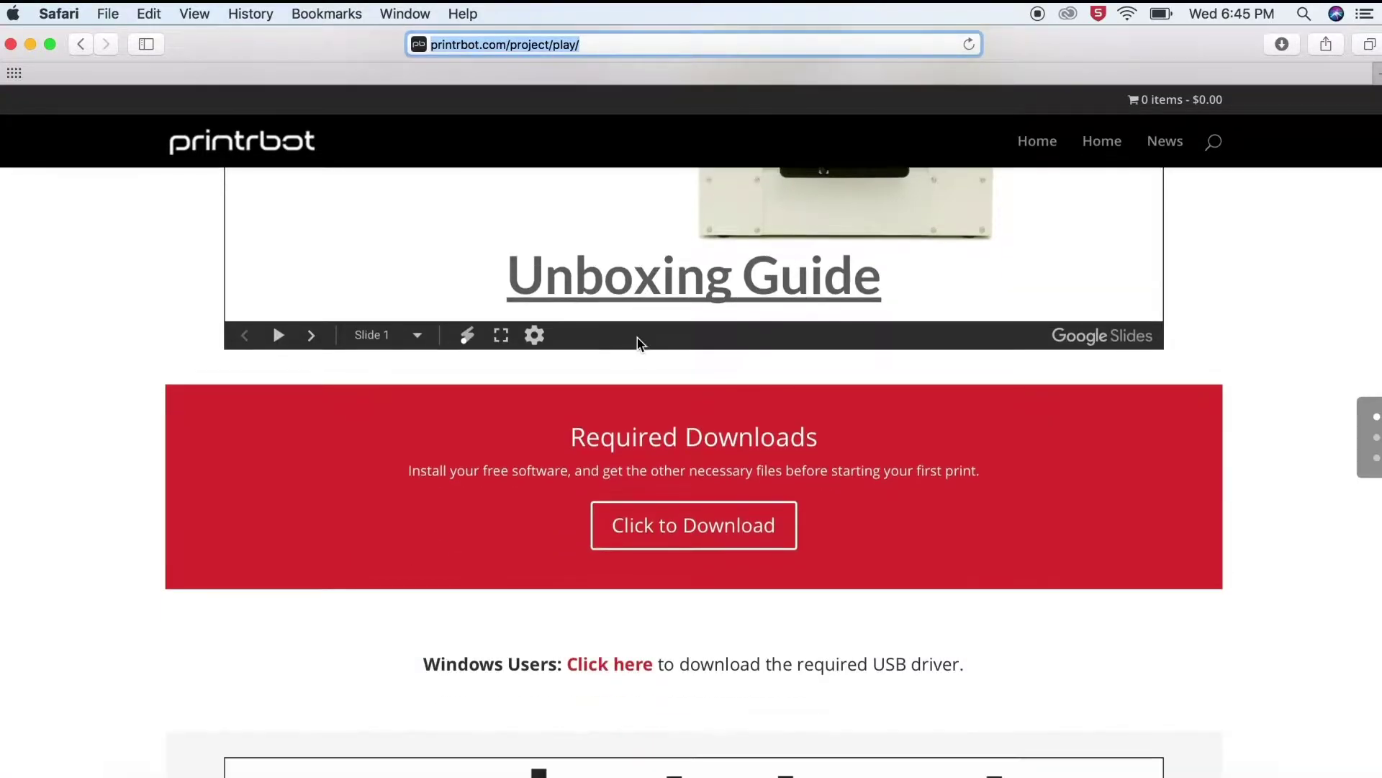
left_click(688, 535)
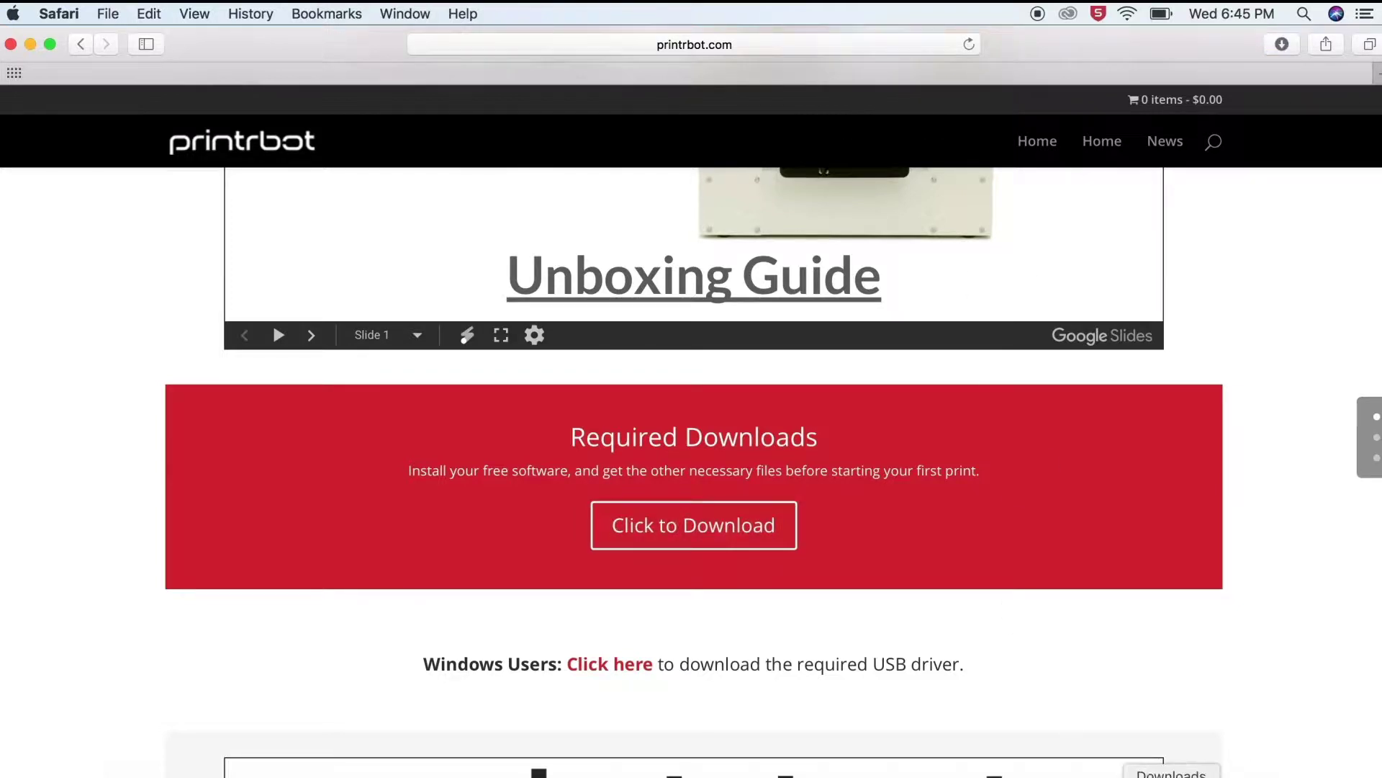
left_click(1165, 777)
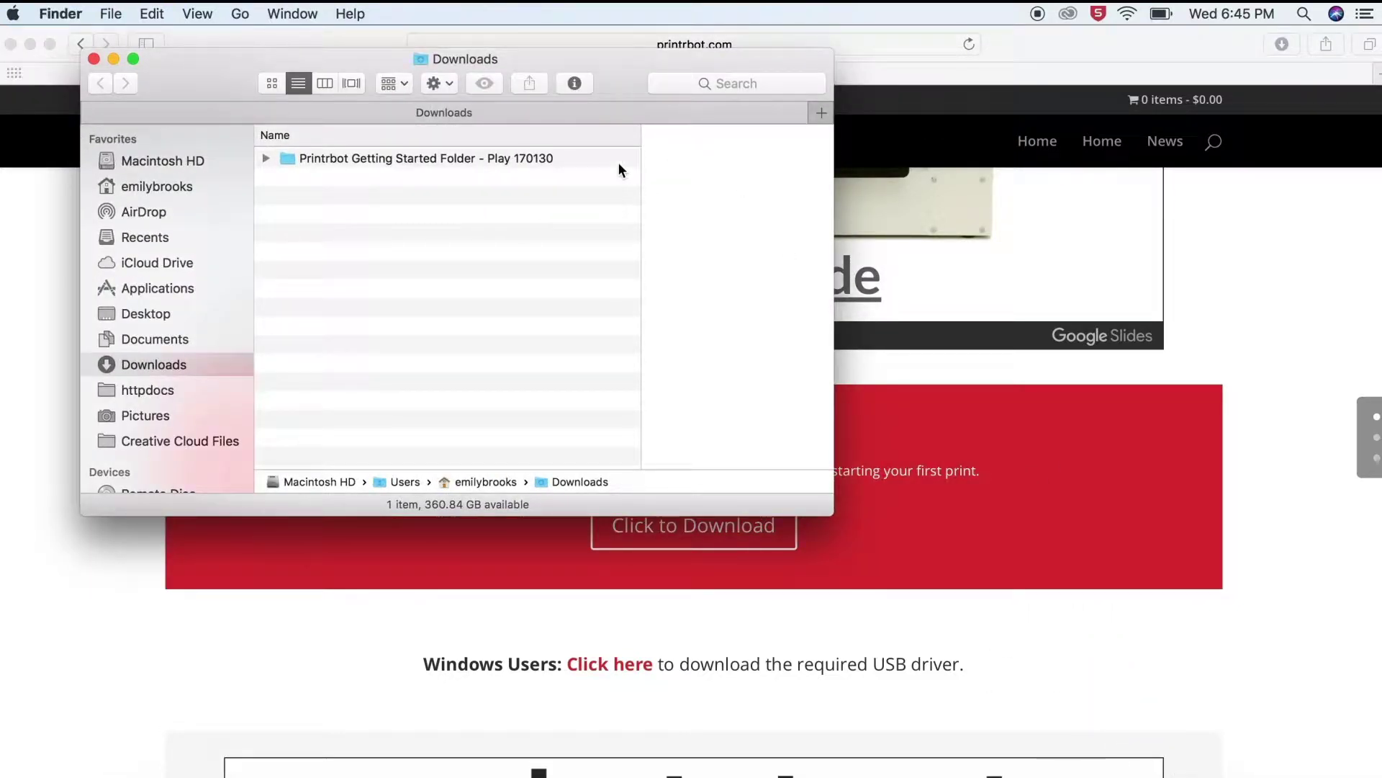
Open Cura-15.04.6-MacOS.dmg from the Printrbot Mac Users folder and copy Cura into Applications.
double_click(359, 157)
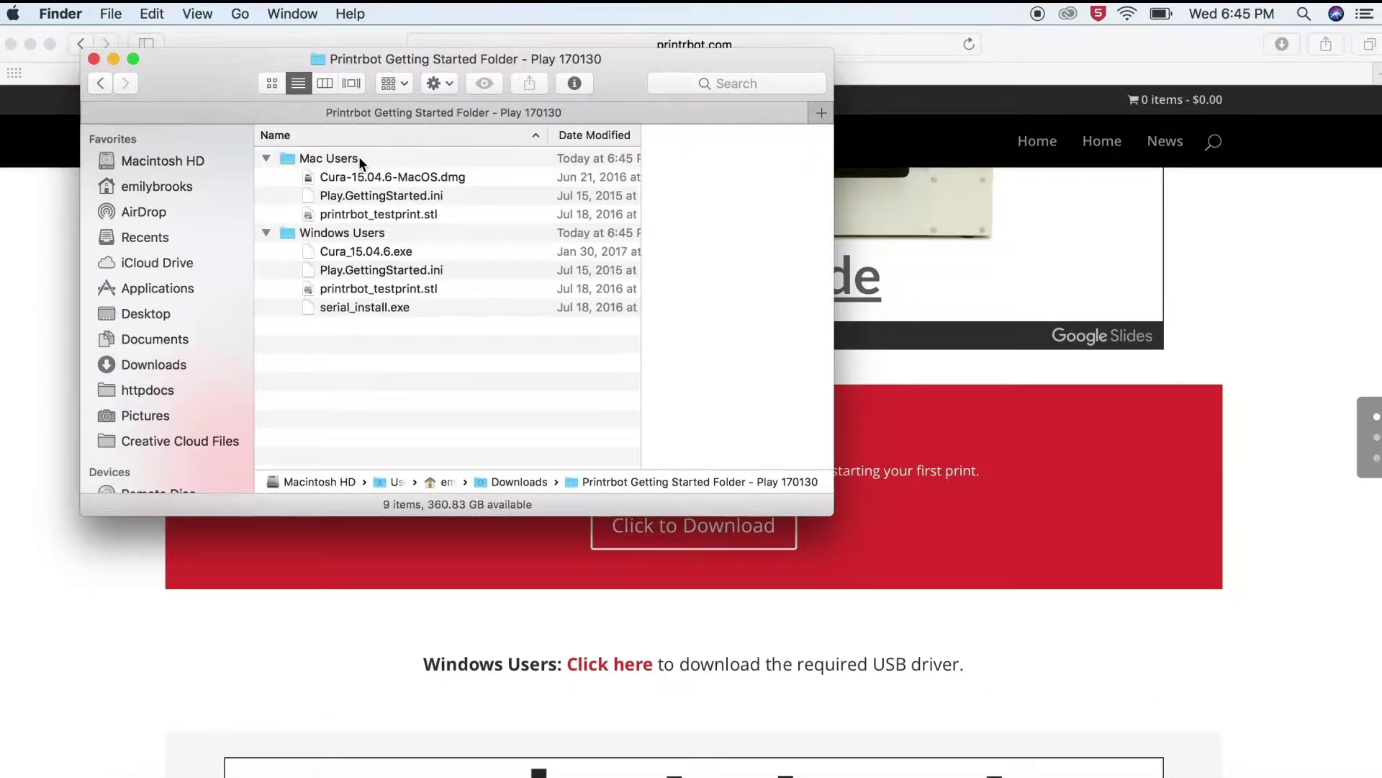
double_click(359, 157)
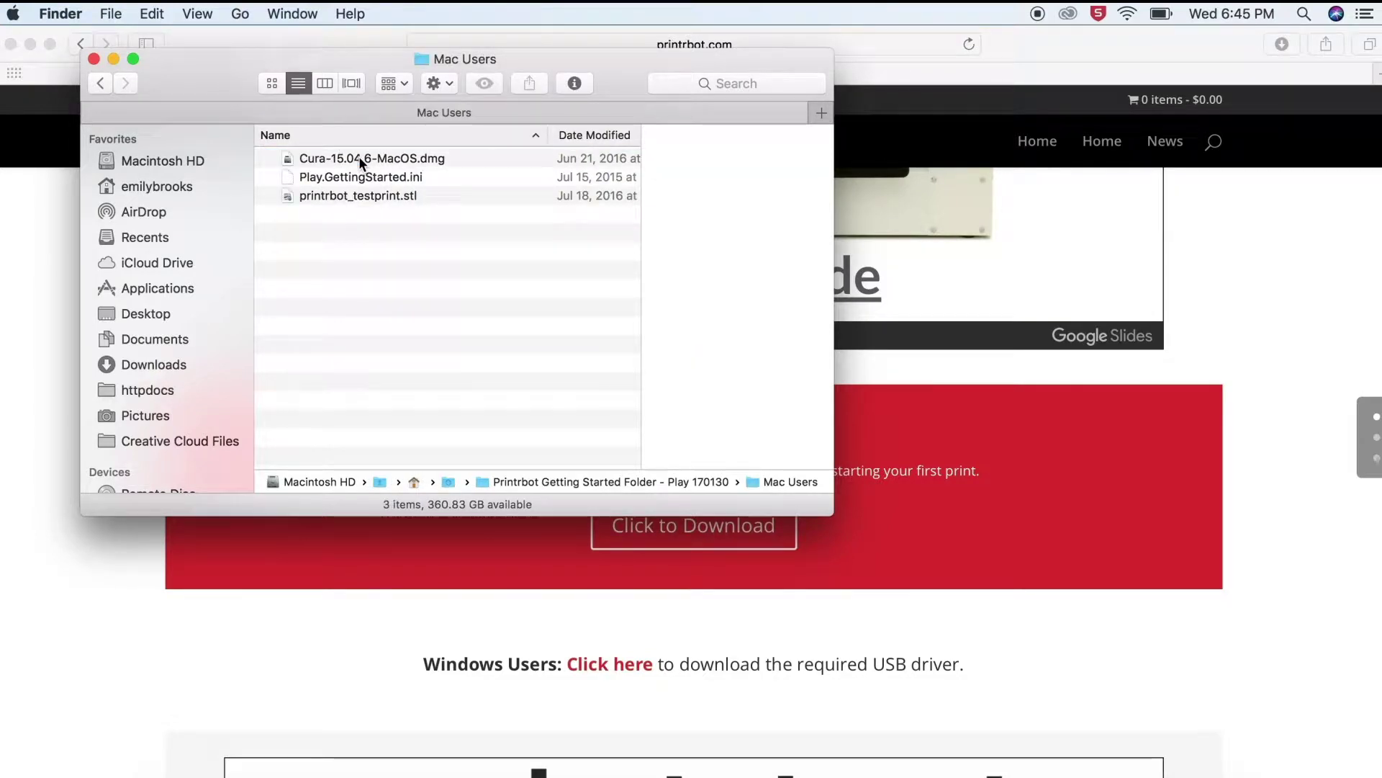
double_click(359, 157)
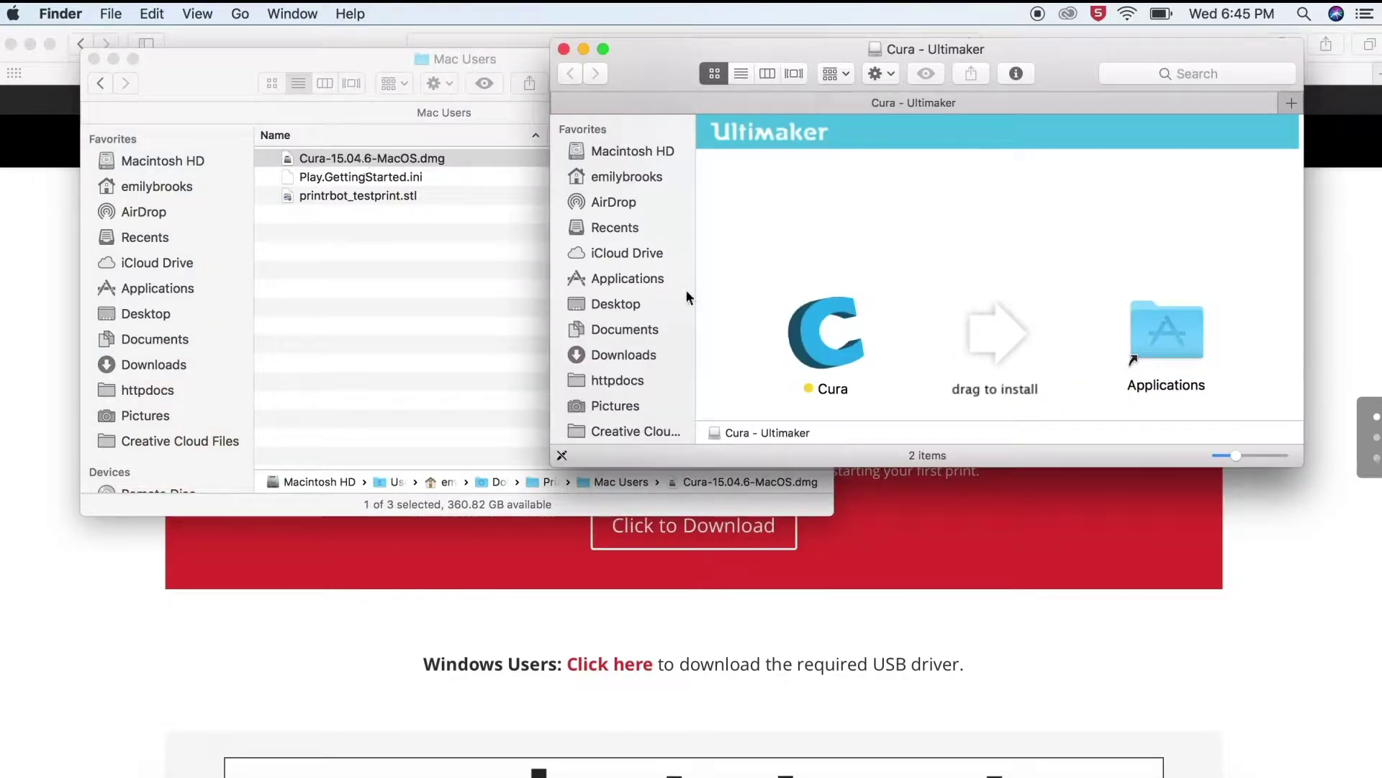
left_click_drag(850, 317, 1181, 312)
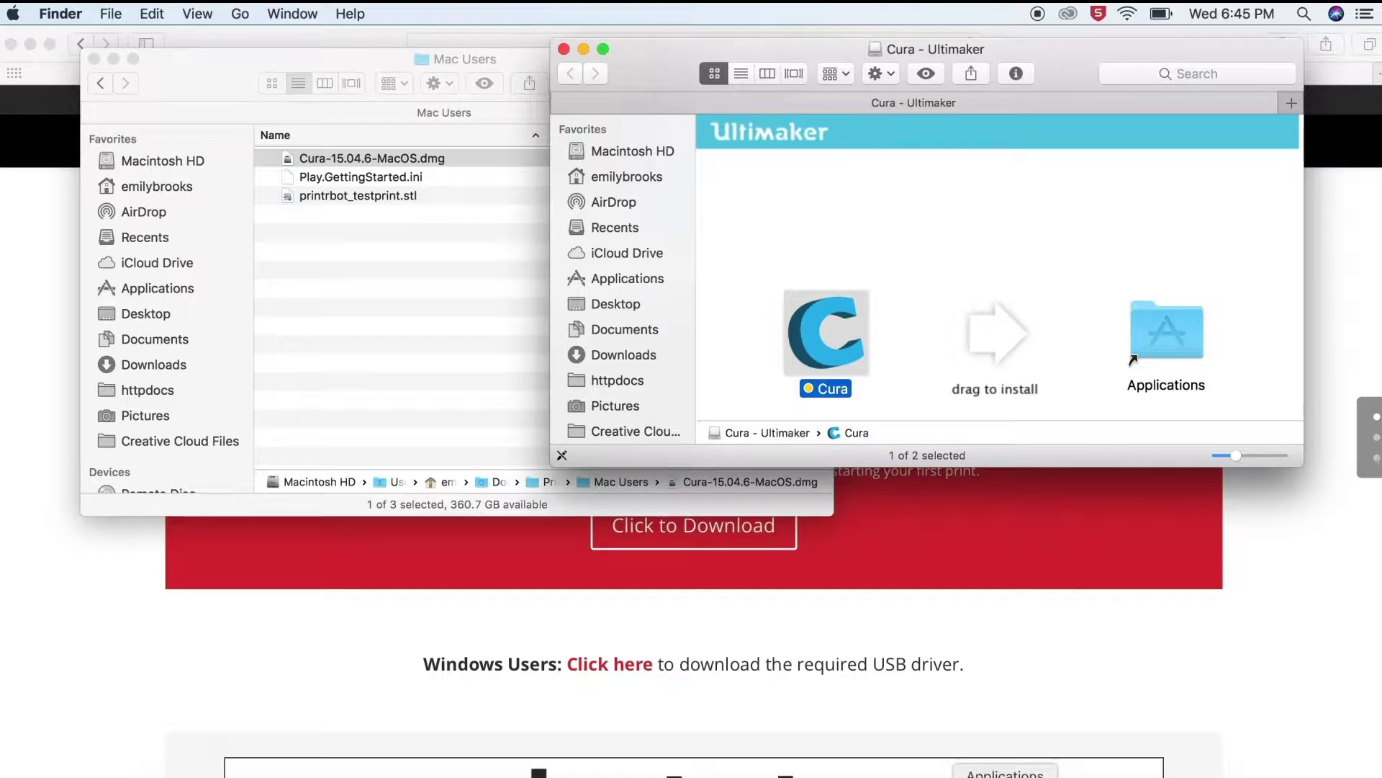
left_click(1375, 417)
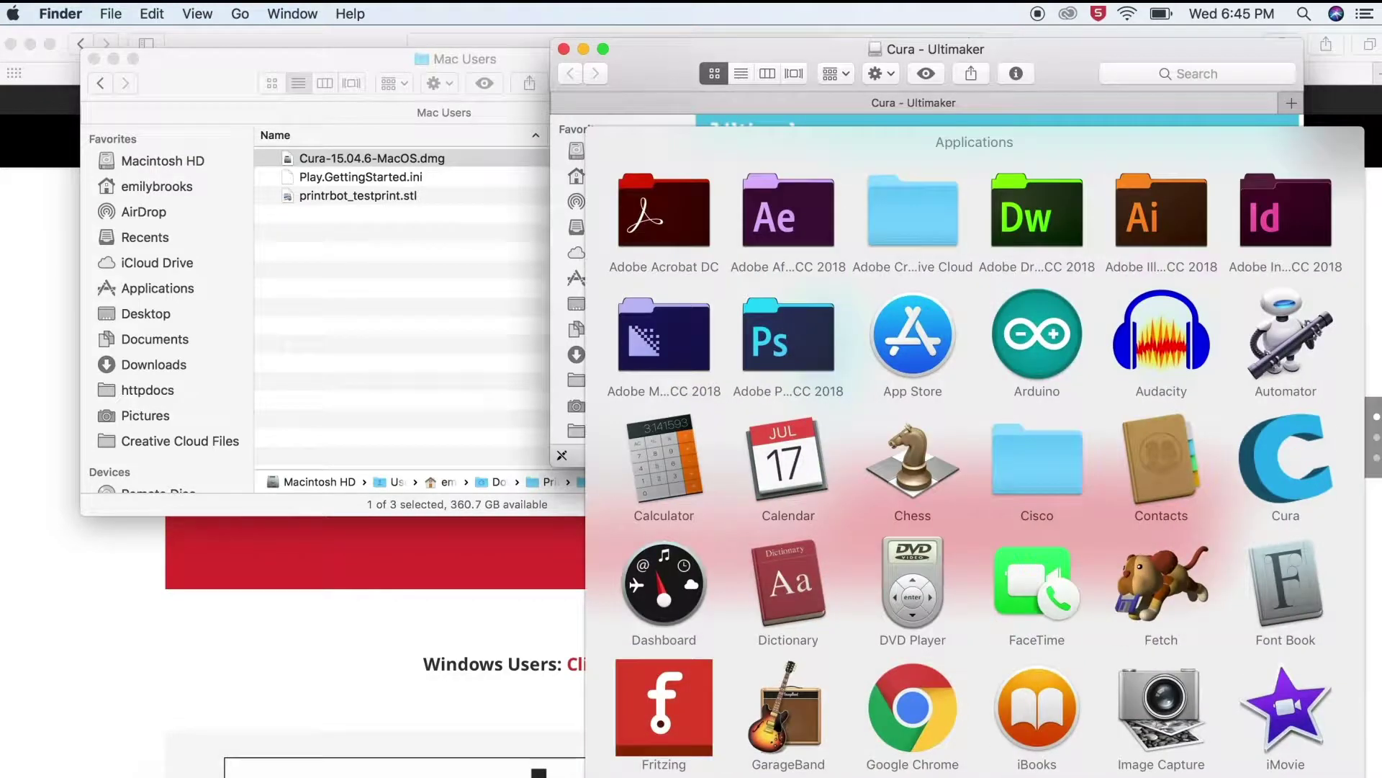
Launch Cura and finish the setup wizard with Printrbot as machine type and Play as model.
left_click(1299, 466)
left_click(934, 586)
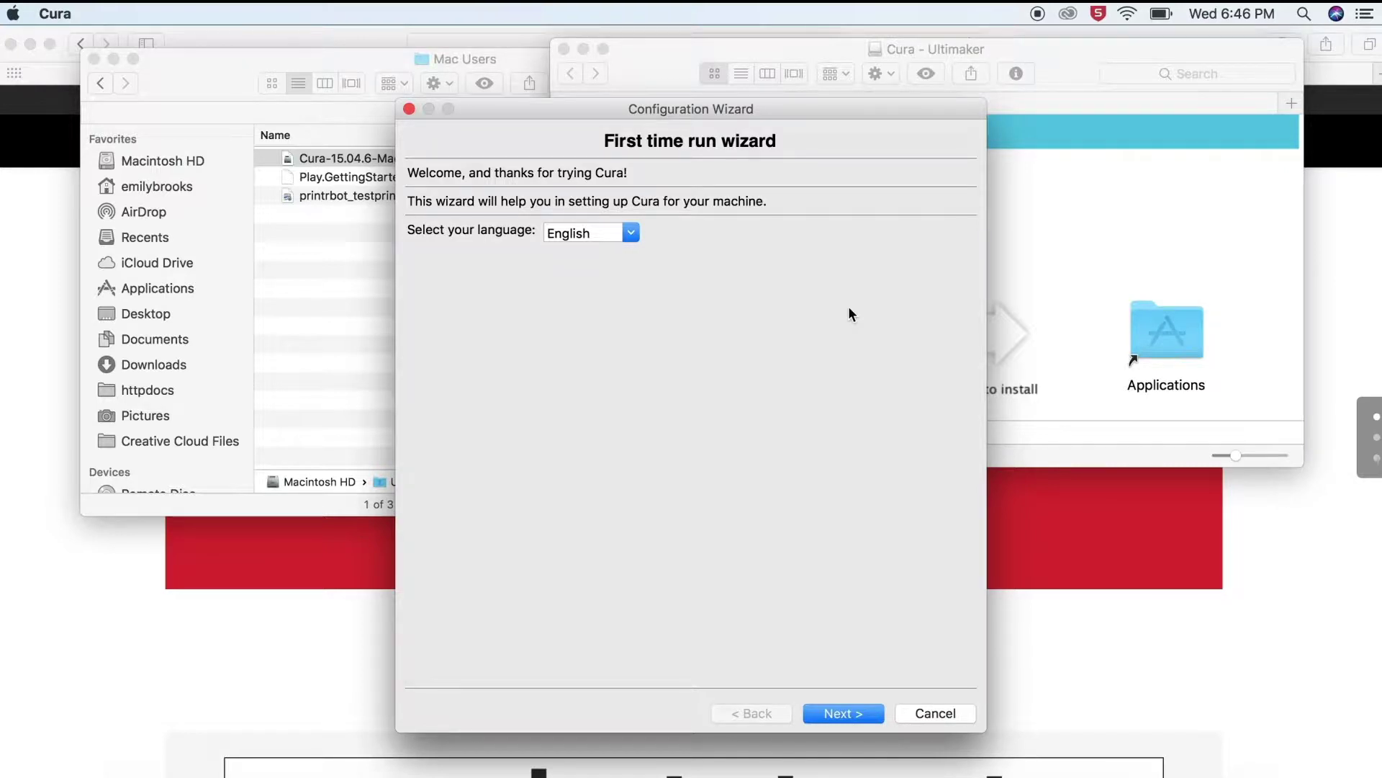
left_click(862, 714)
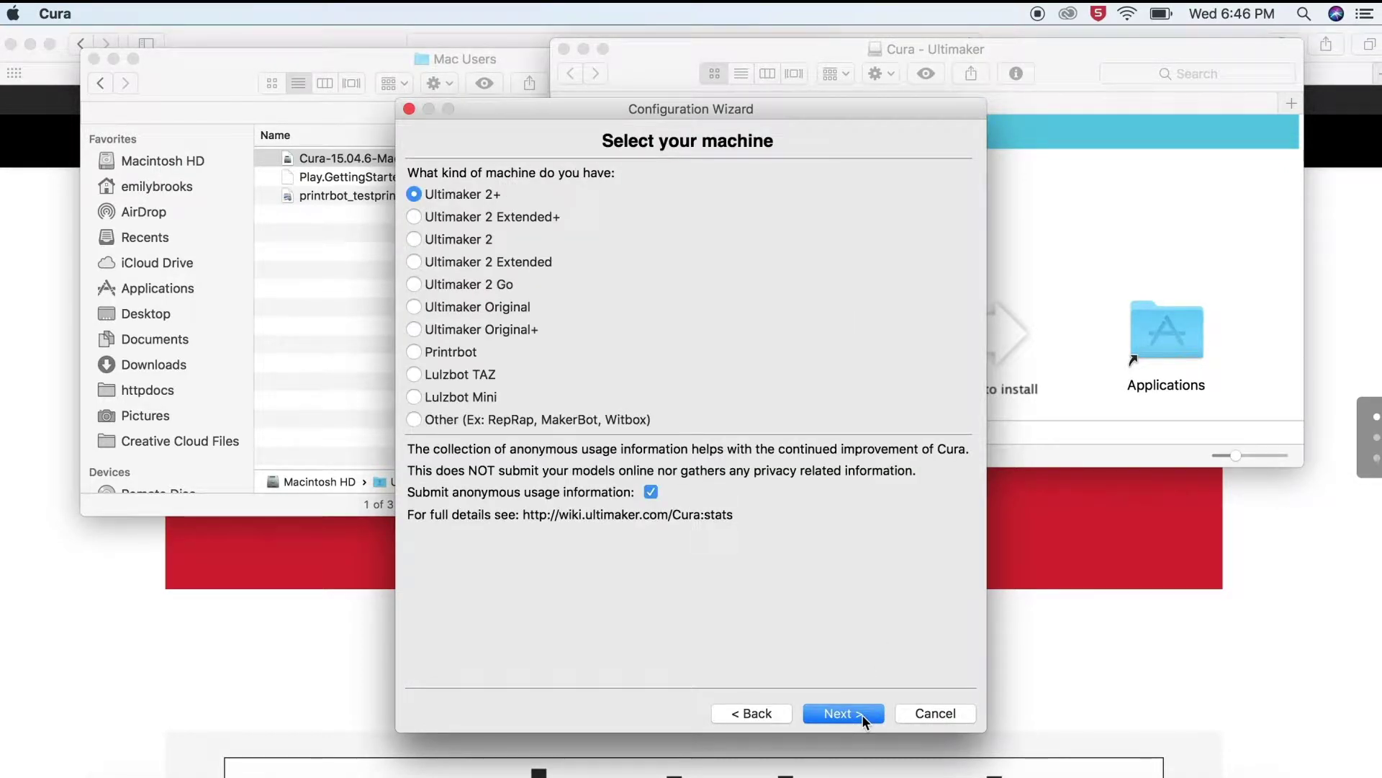
left_click(414, 352)
left_click(853, 712)
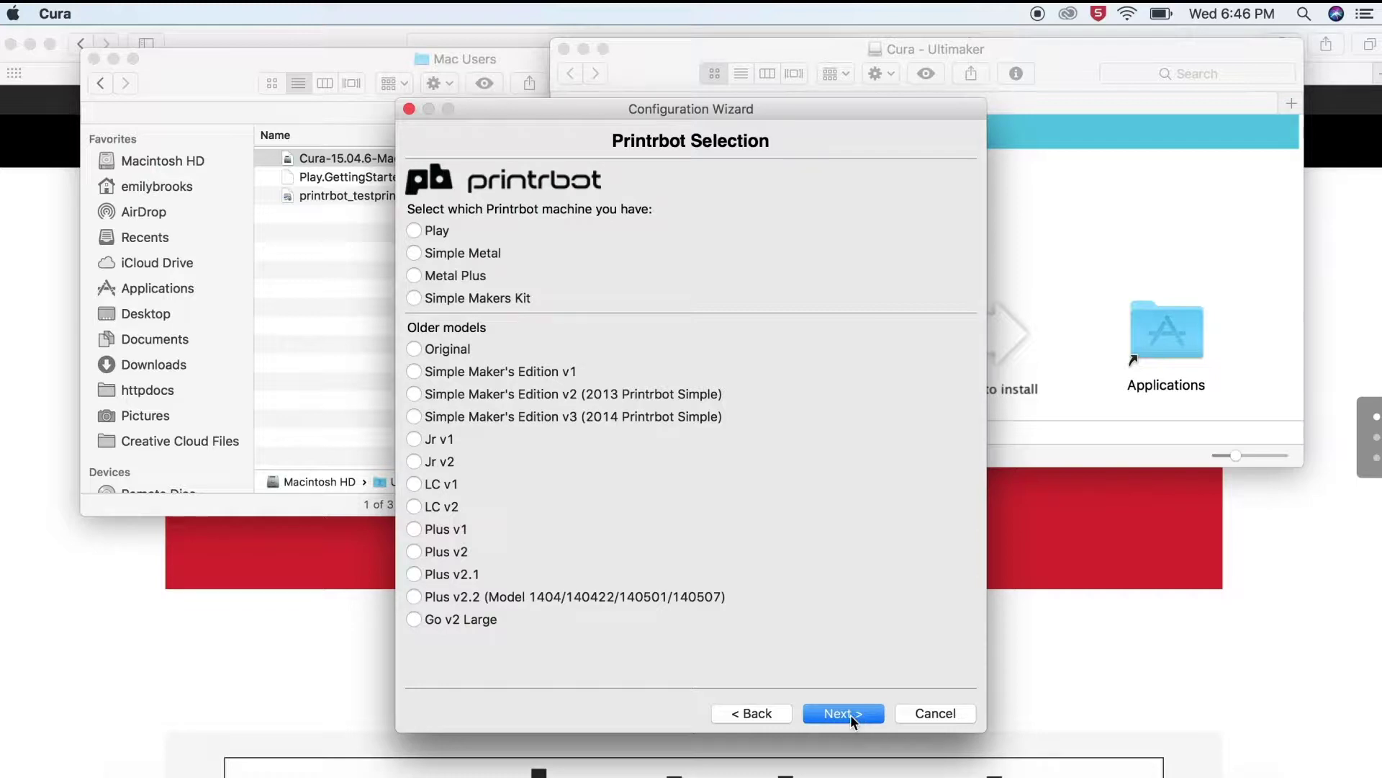
left_click(414, 230)
left_click(842, 713)
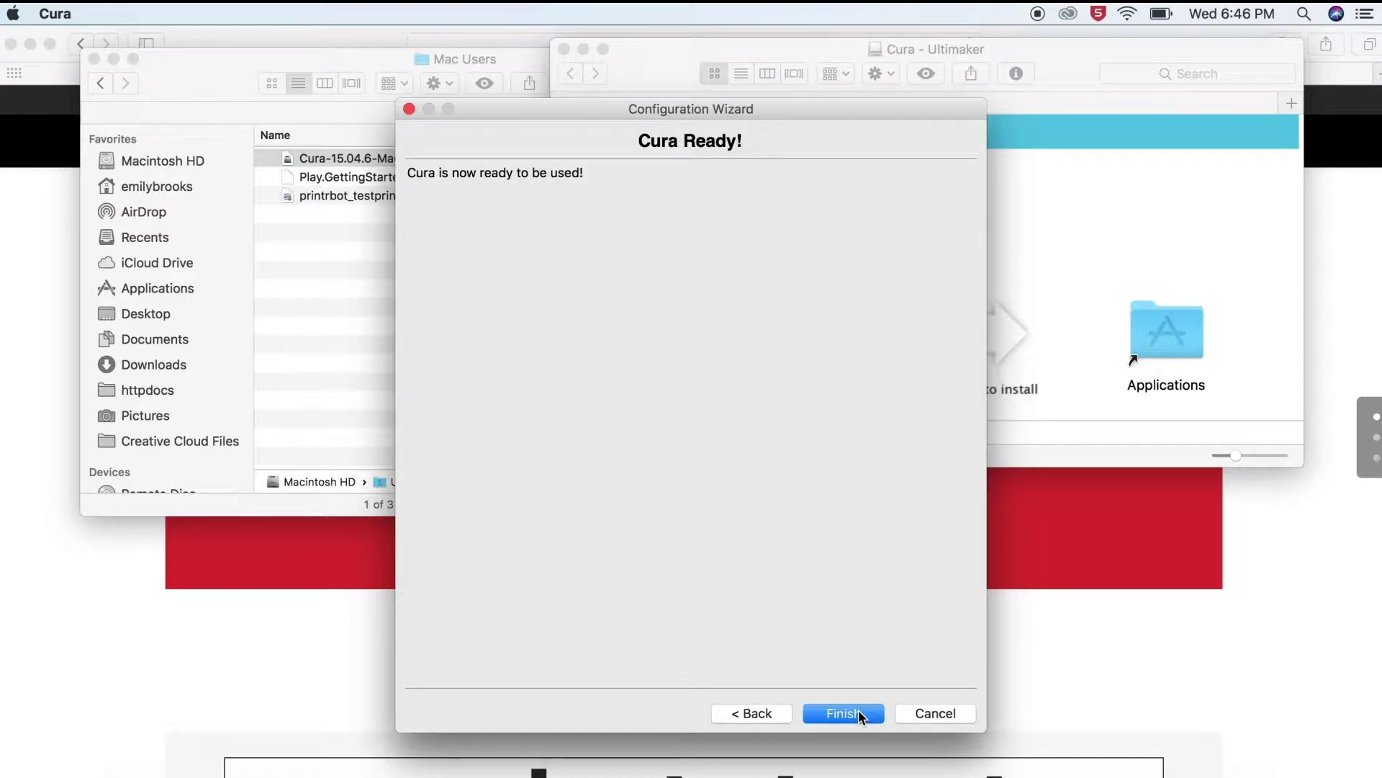
left_click(858, 710)
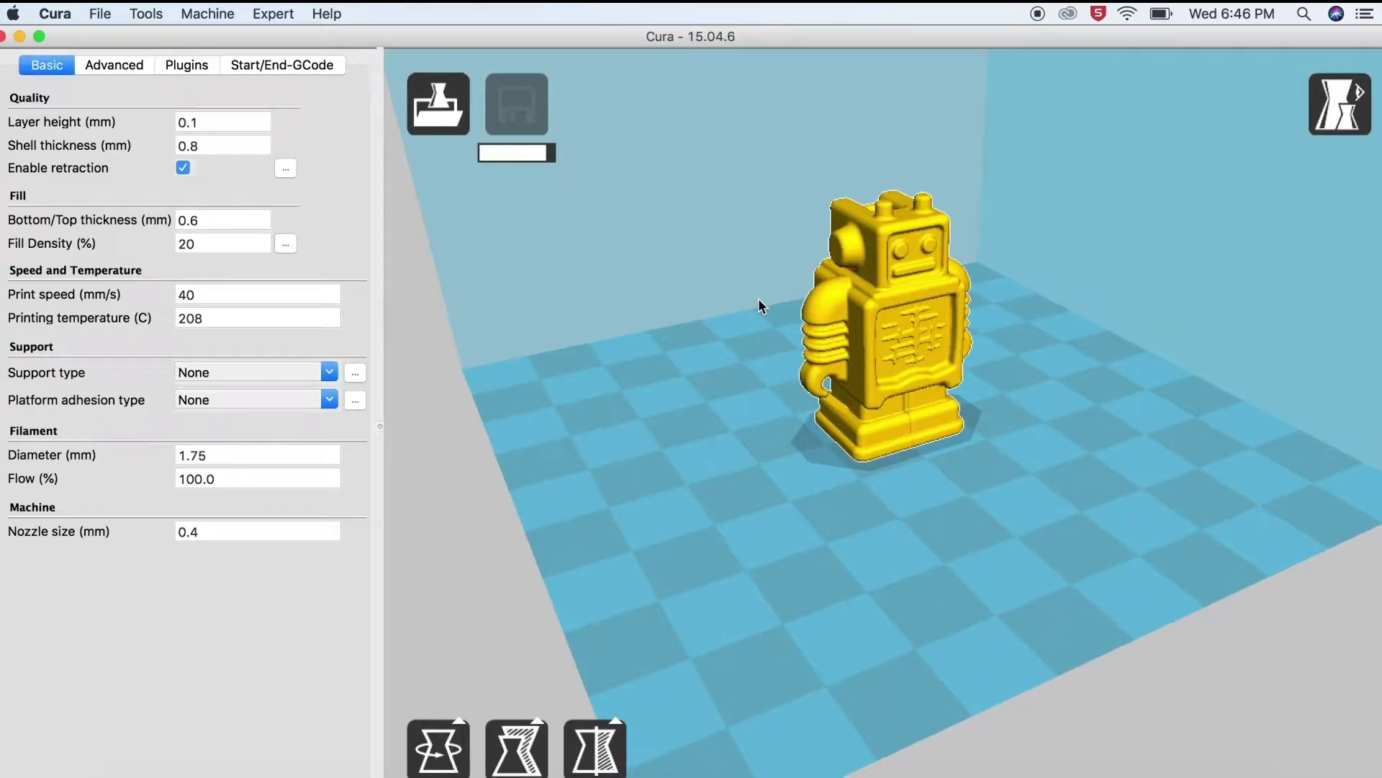
Set the Printing window type preference to Pronterface UI and save the preferences.
left_click(100, 13)
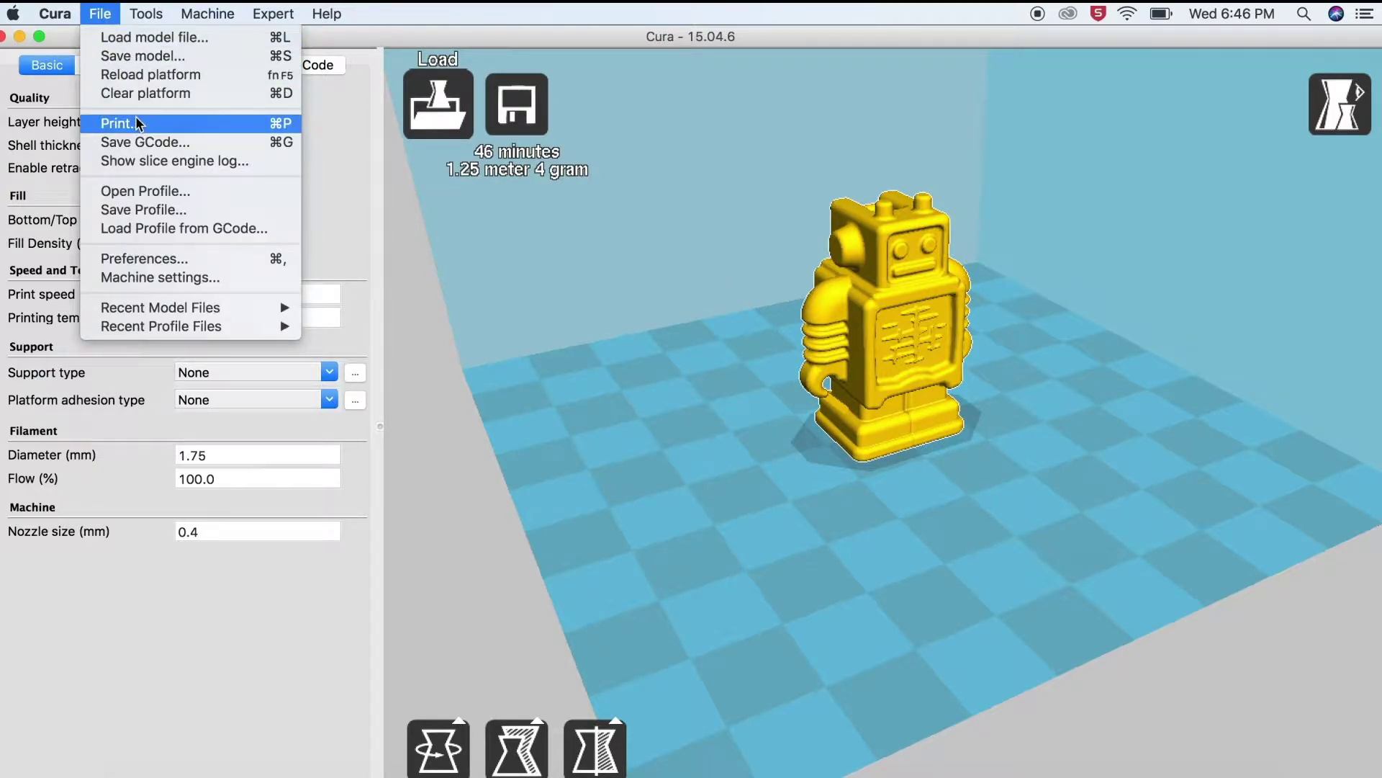
left_click(142, 258)
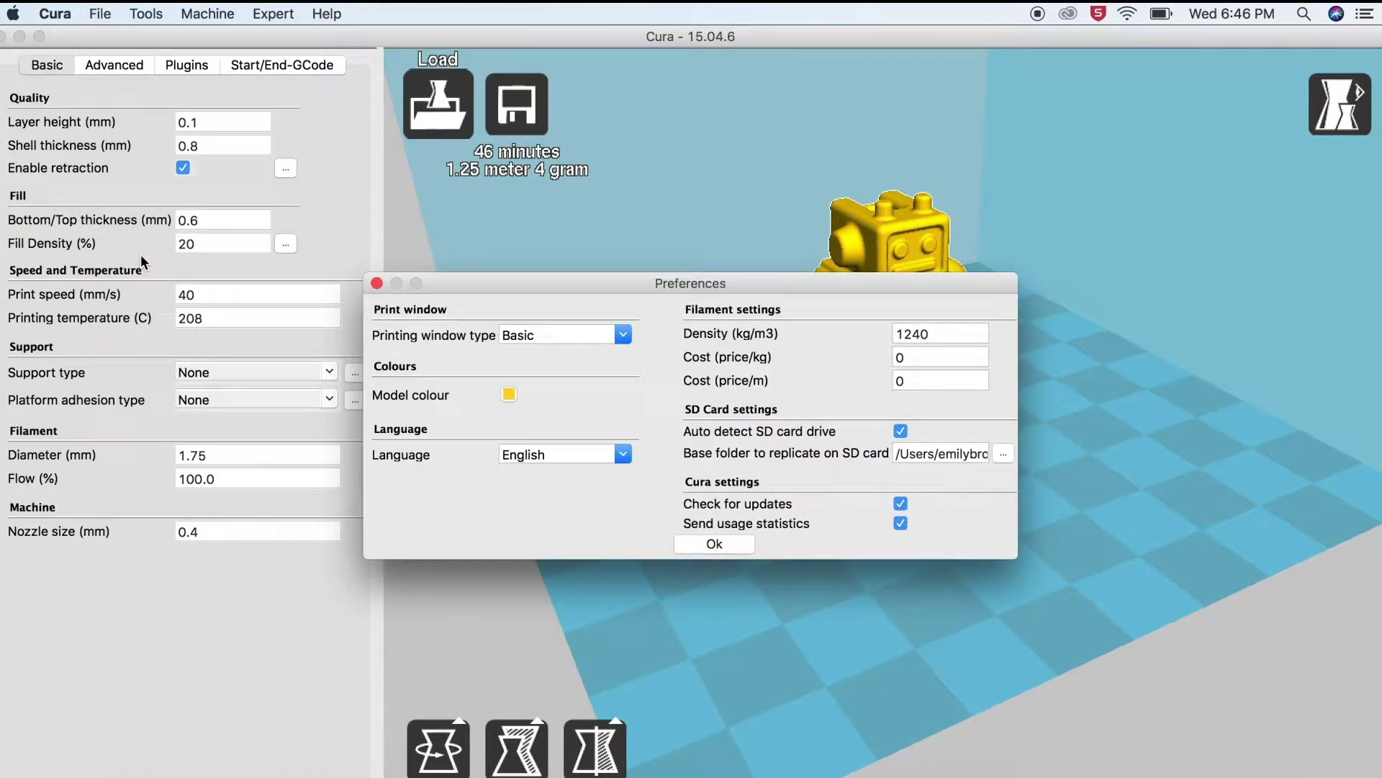
left_click(617, 332)
left_click(606, 378)
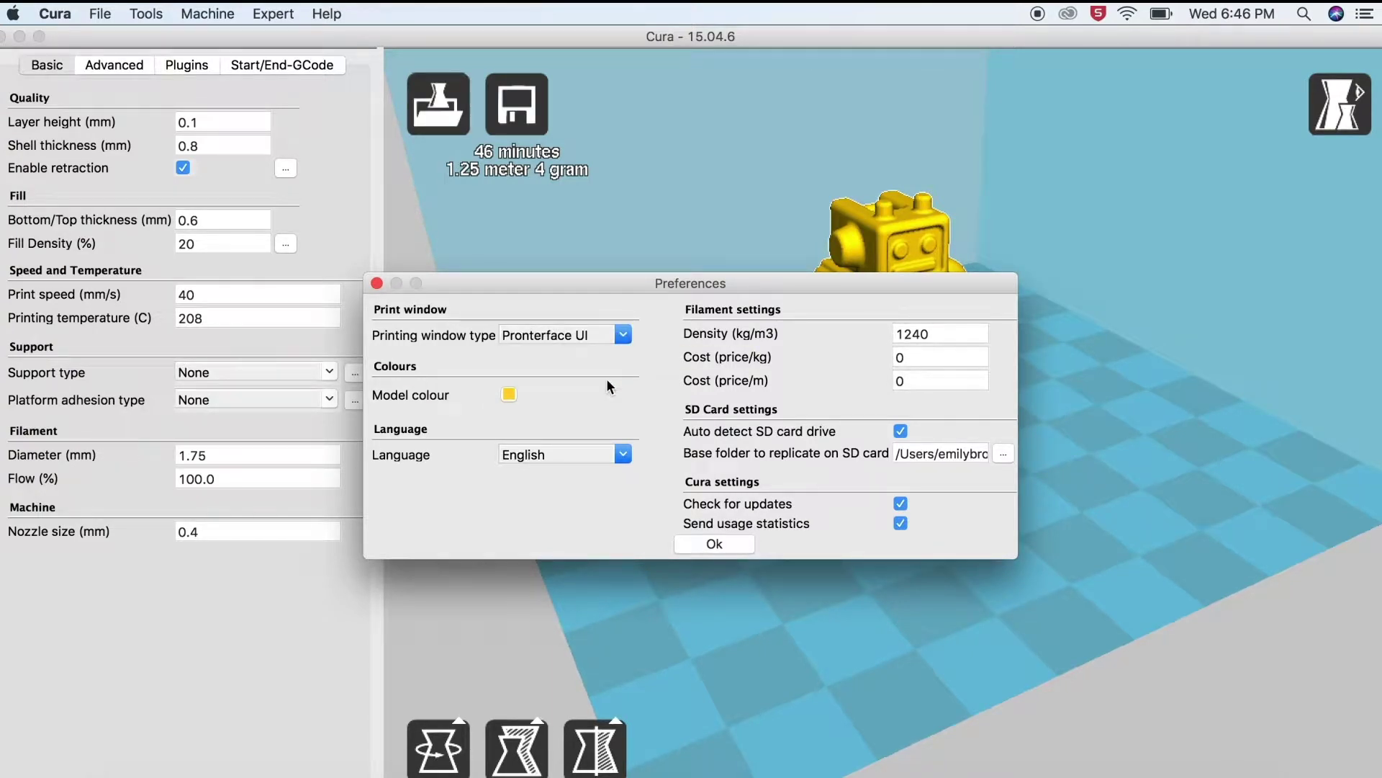
left_click(709, 546)
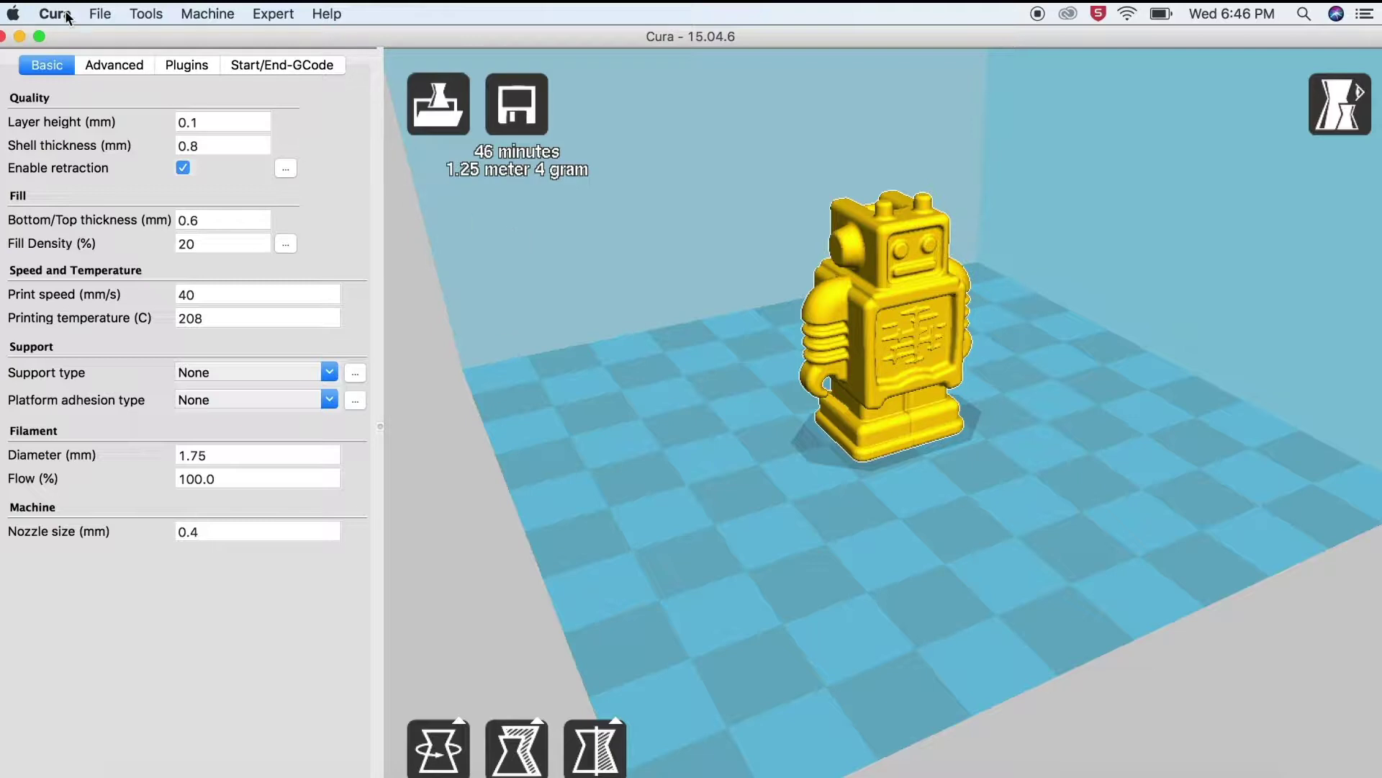
Load the Play.GettingStarted.ini profile from the Printrbot Mac Users folder.
left_click(101, 14)
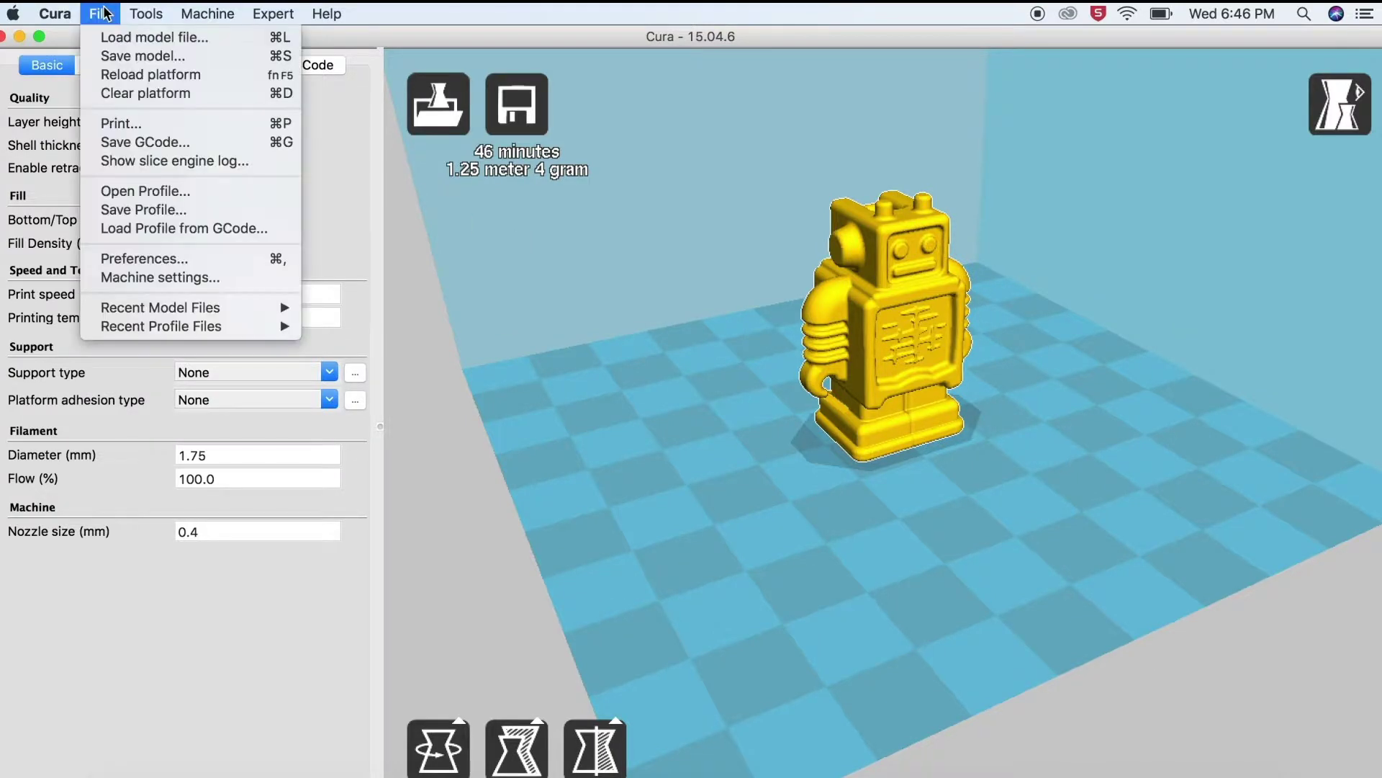
left_click(120, 193)
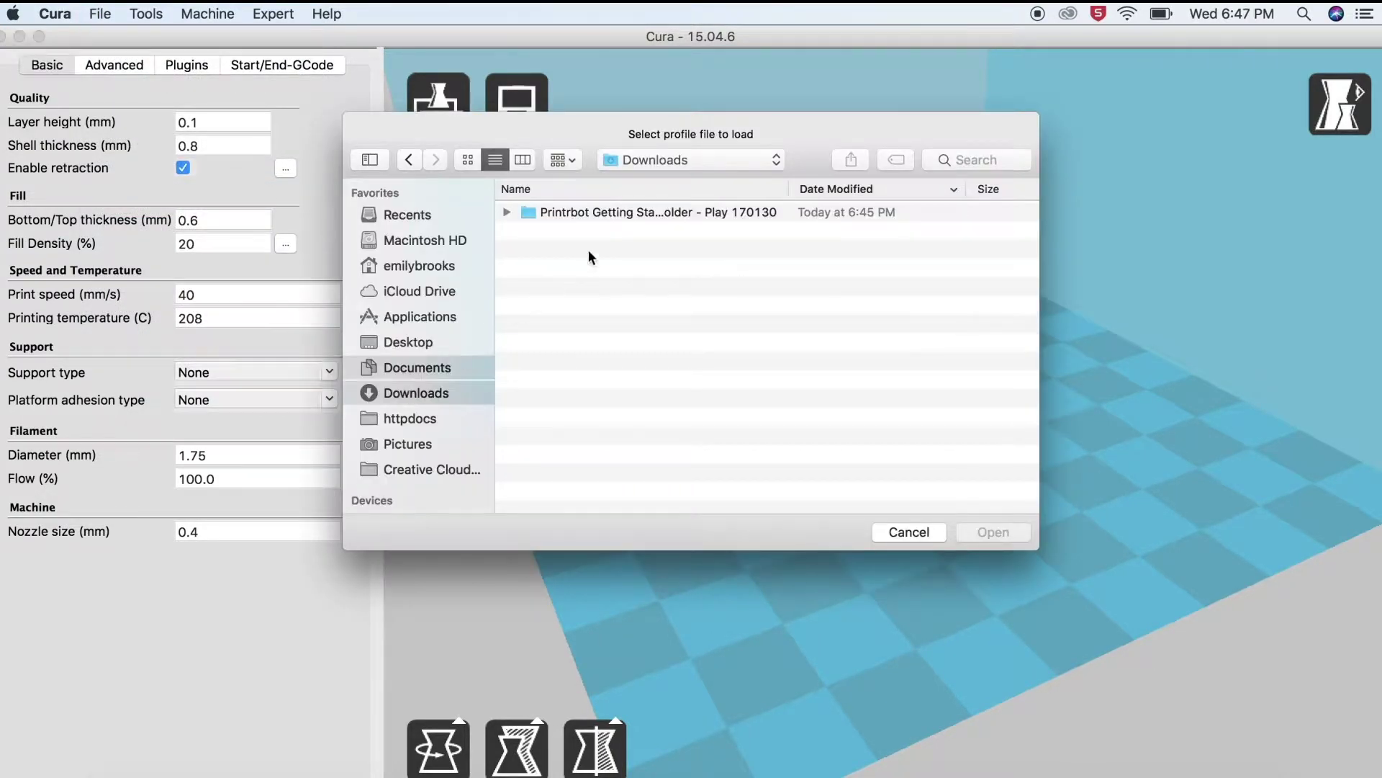
double_click(599, 213)
double_click(598, 212)
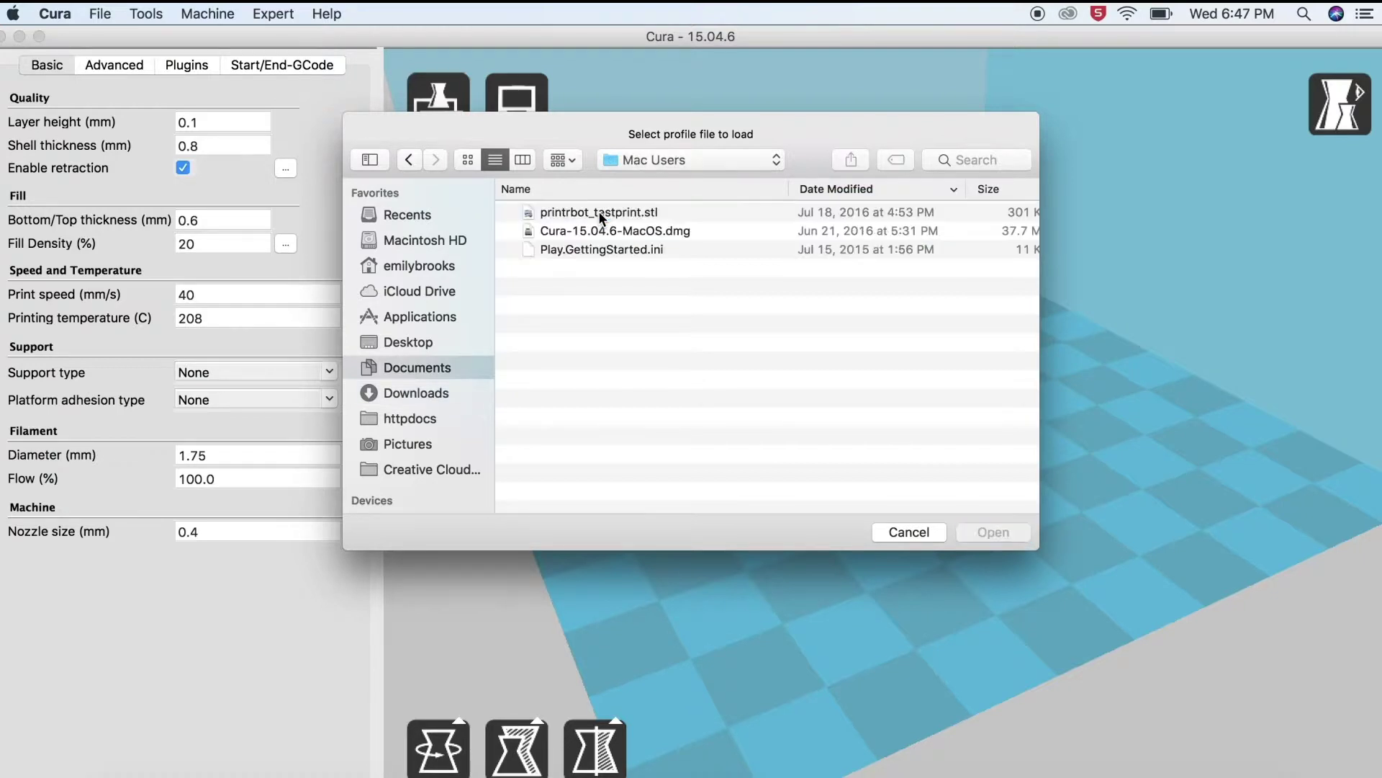
left_click(601, 254)
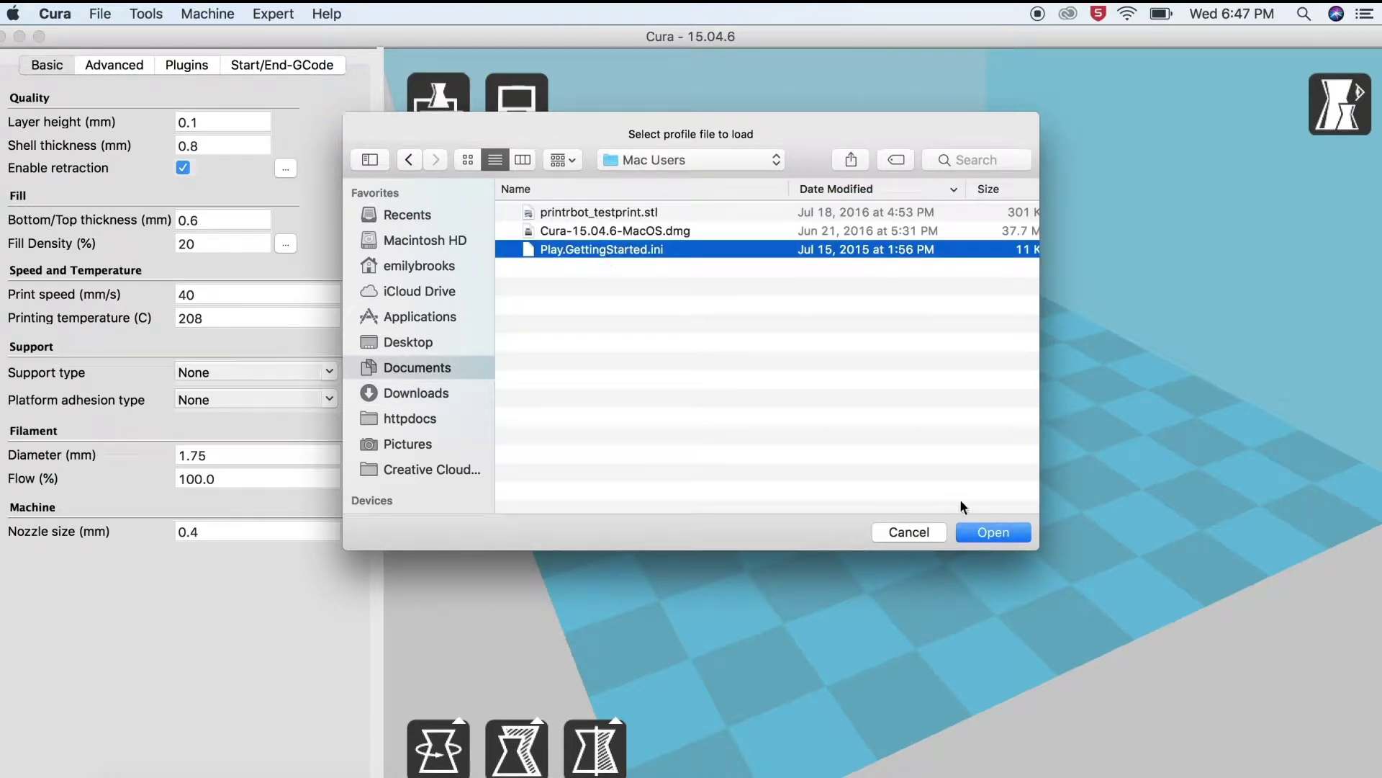
left_click(996, 537)
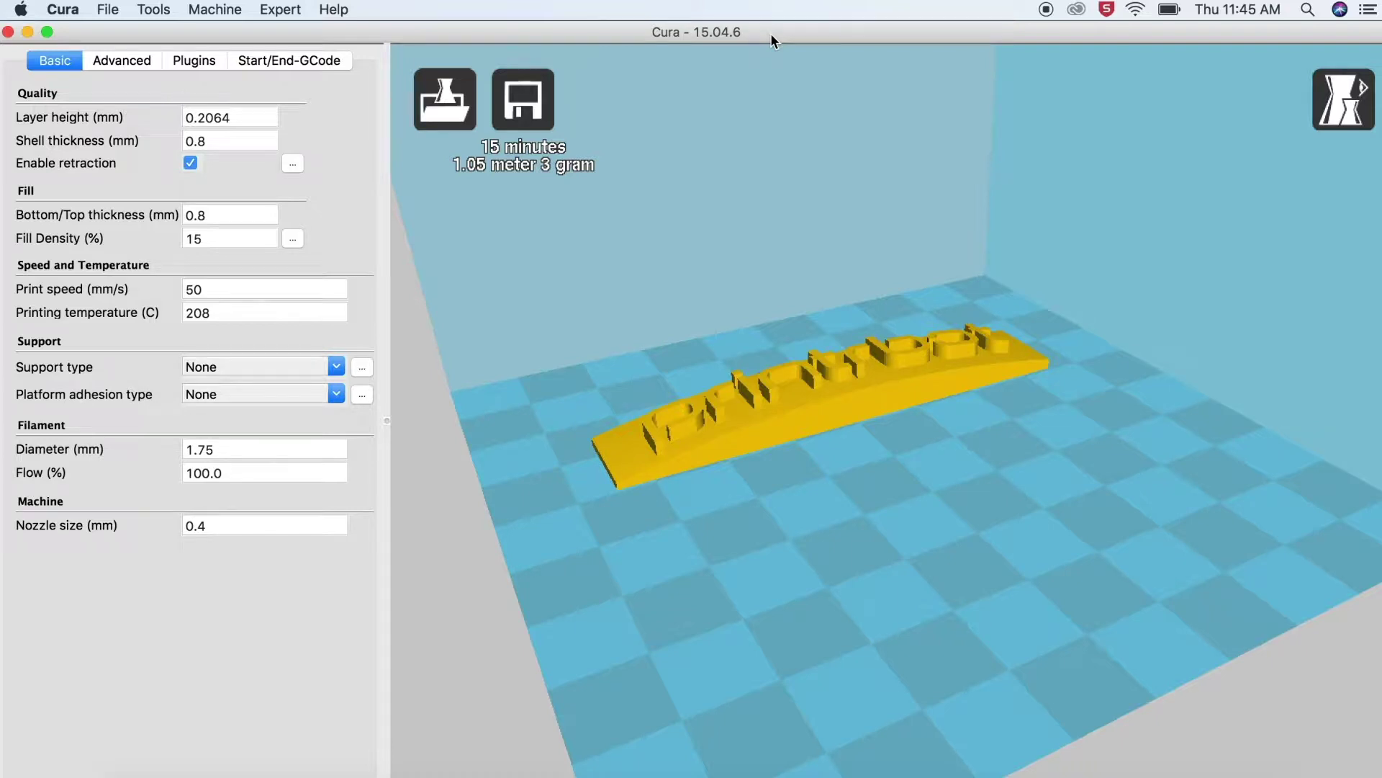
Delete the lettered plate model and load mralligator.stl onto the build plate.
right_click(837, 367)
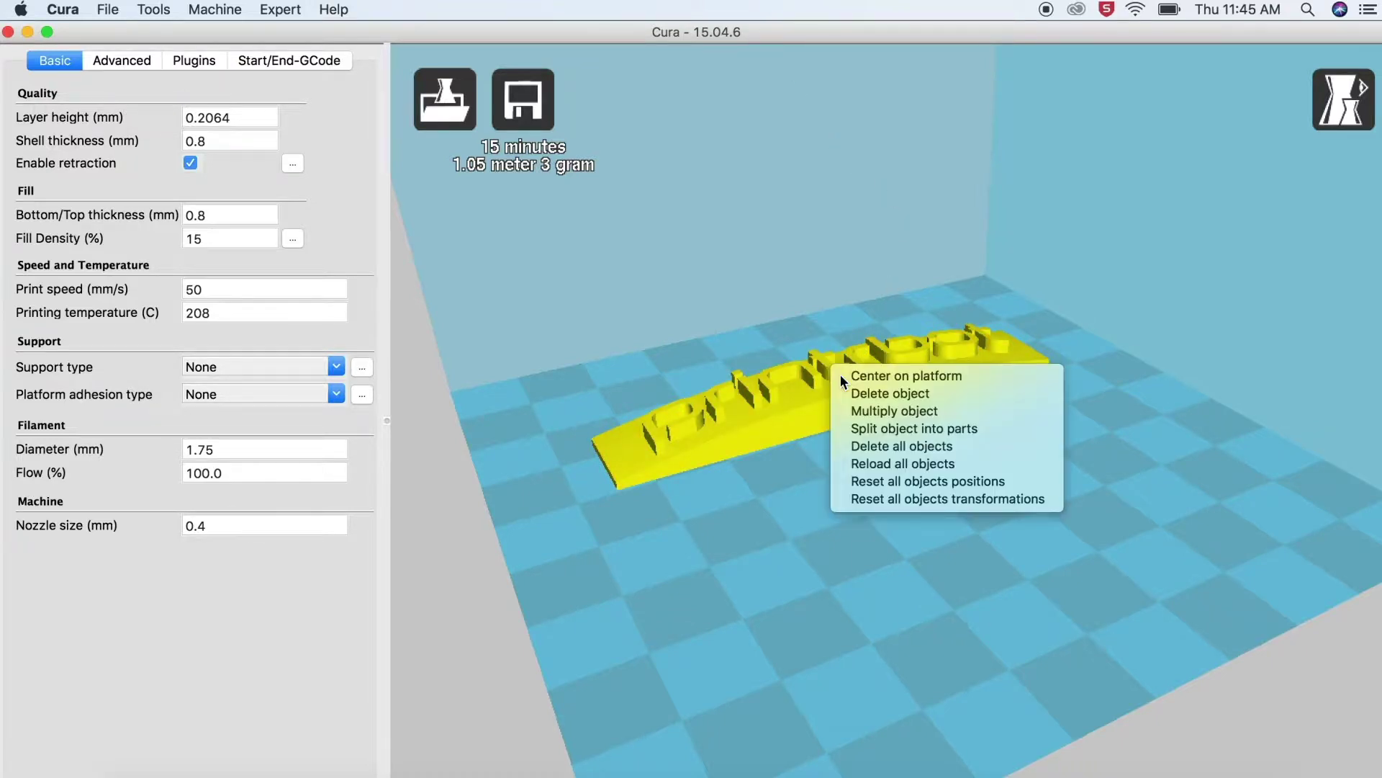
left_click(854, 396)
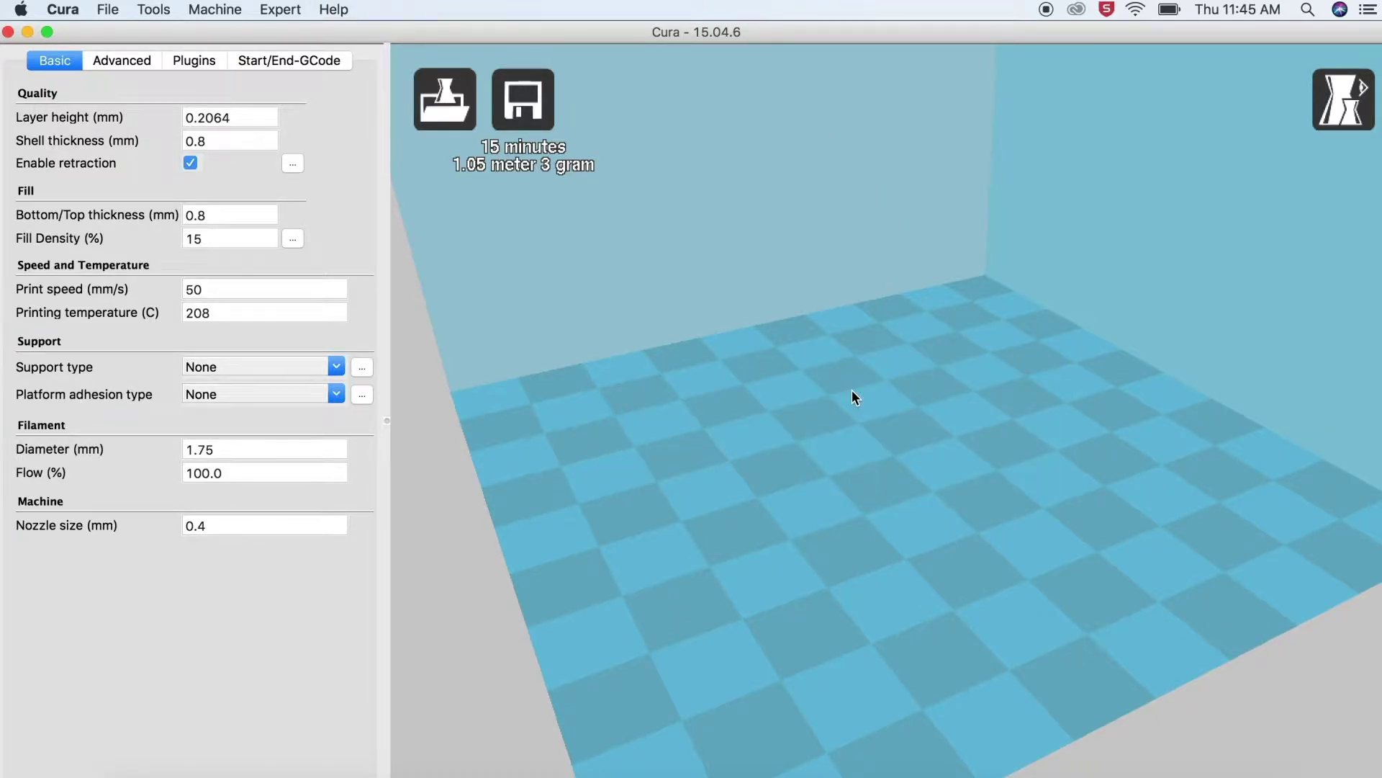
left_click(107, 9)
left_click(114, 34)
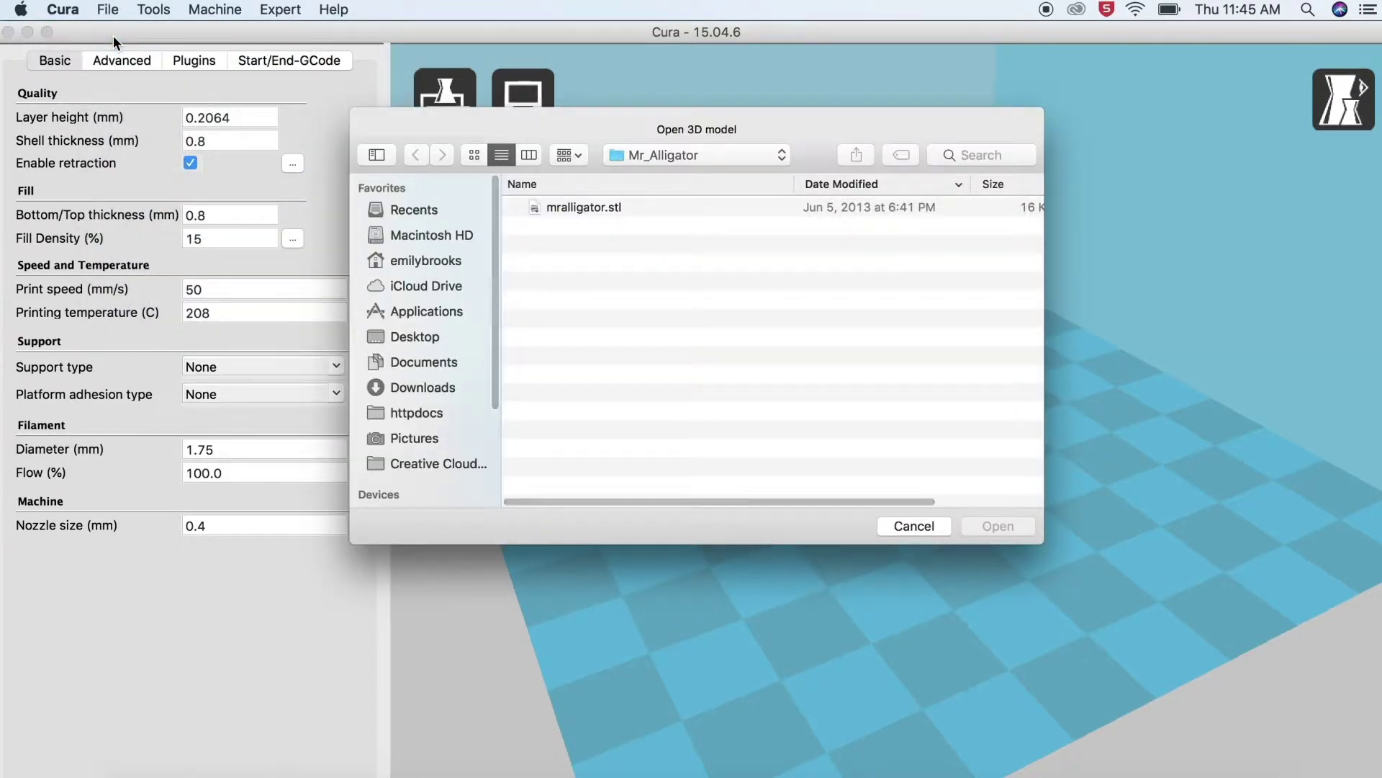
left_click(548, 210)
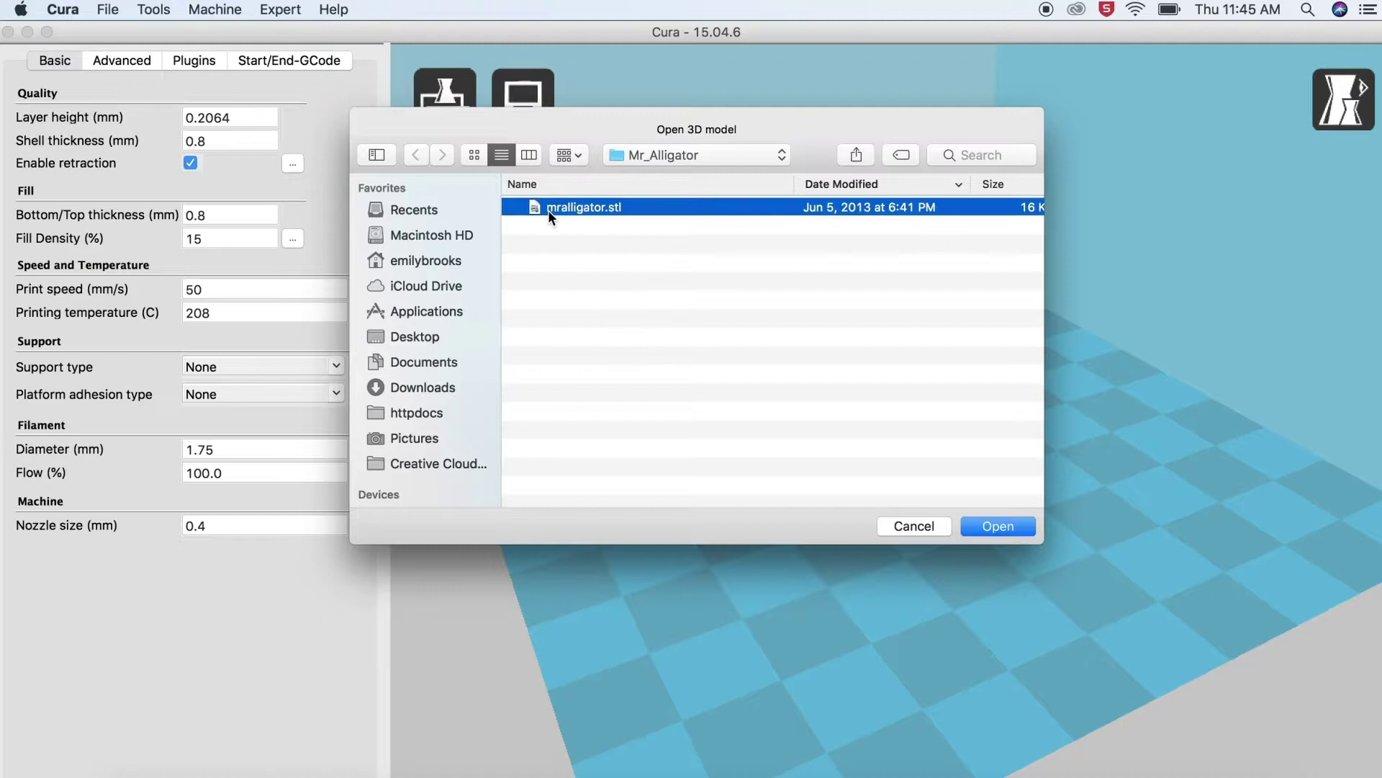
left_click(989, 525)
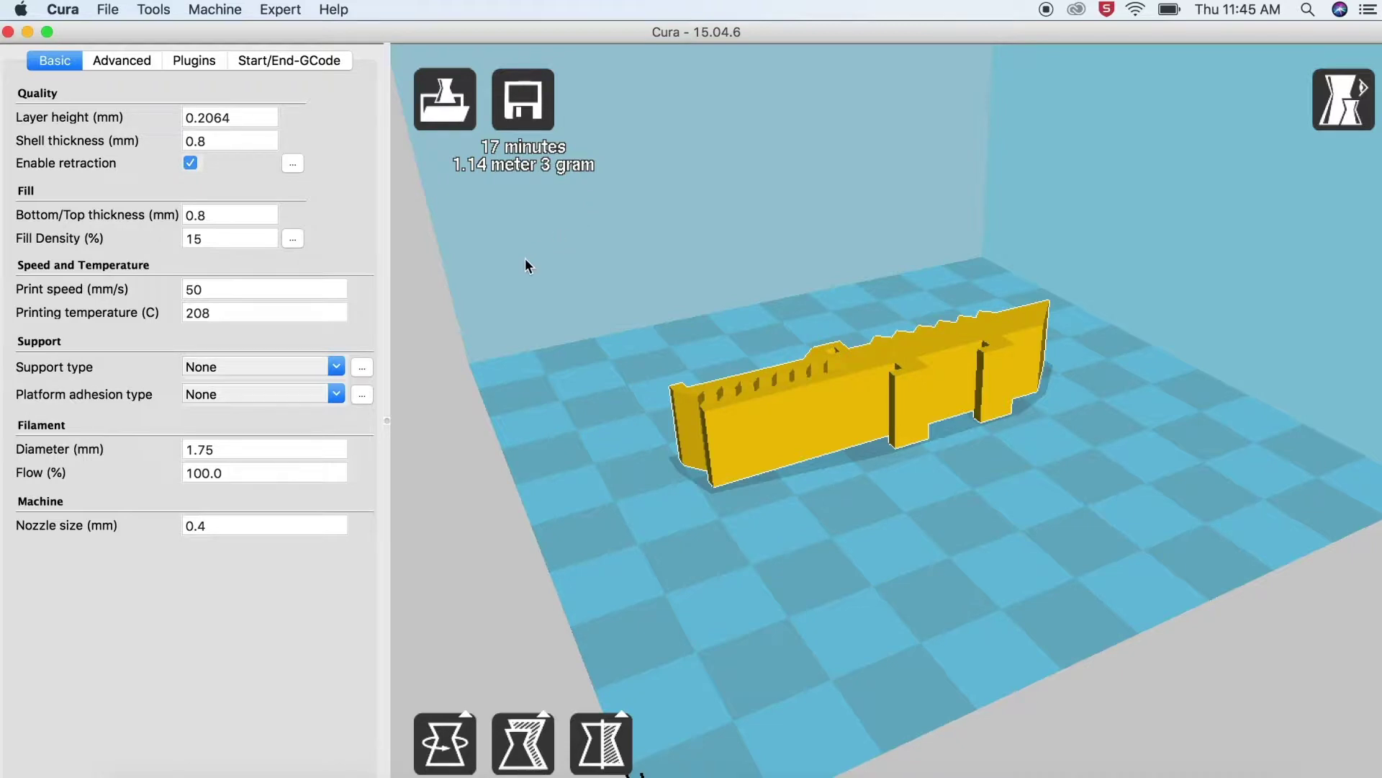
Confirm Platform adhesion type and Support type both stay at None.
left_click(334, 396)
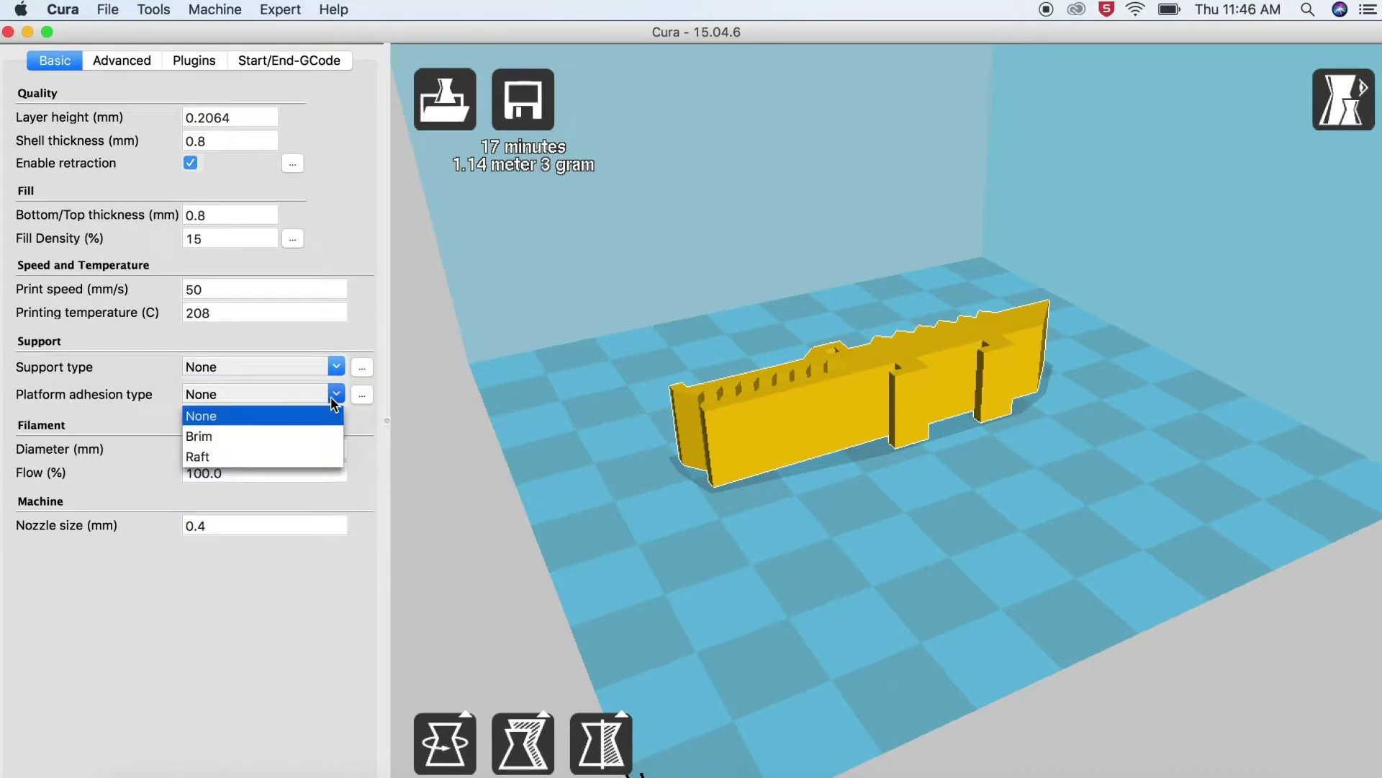
left_click(333, 400)
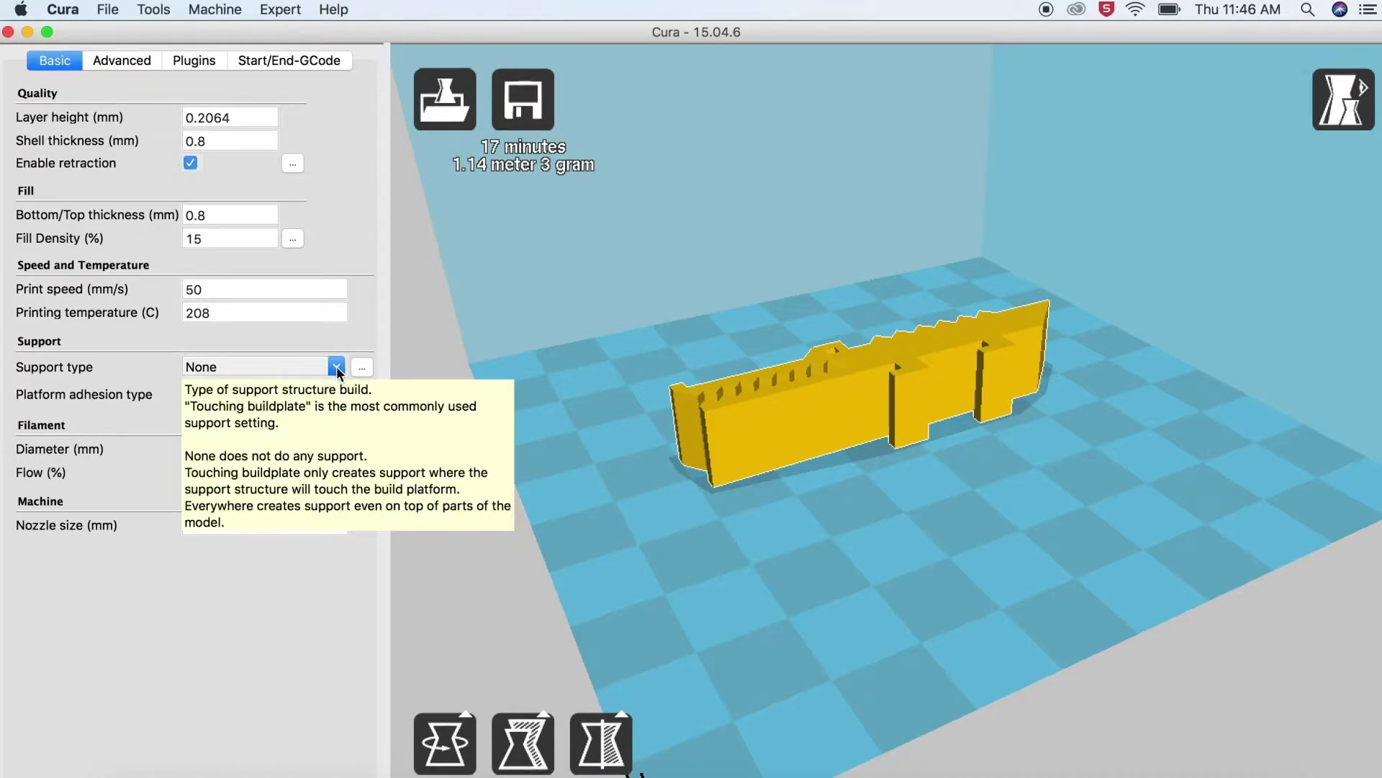
left_click(336, 366)
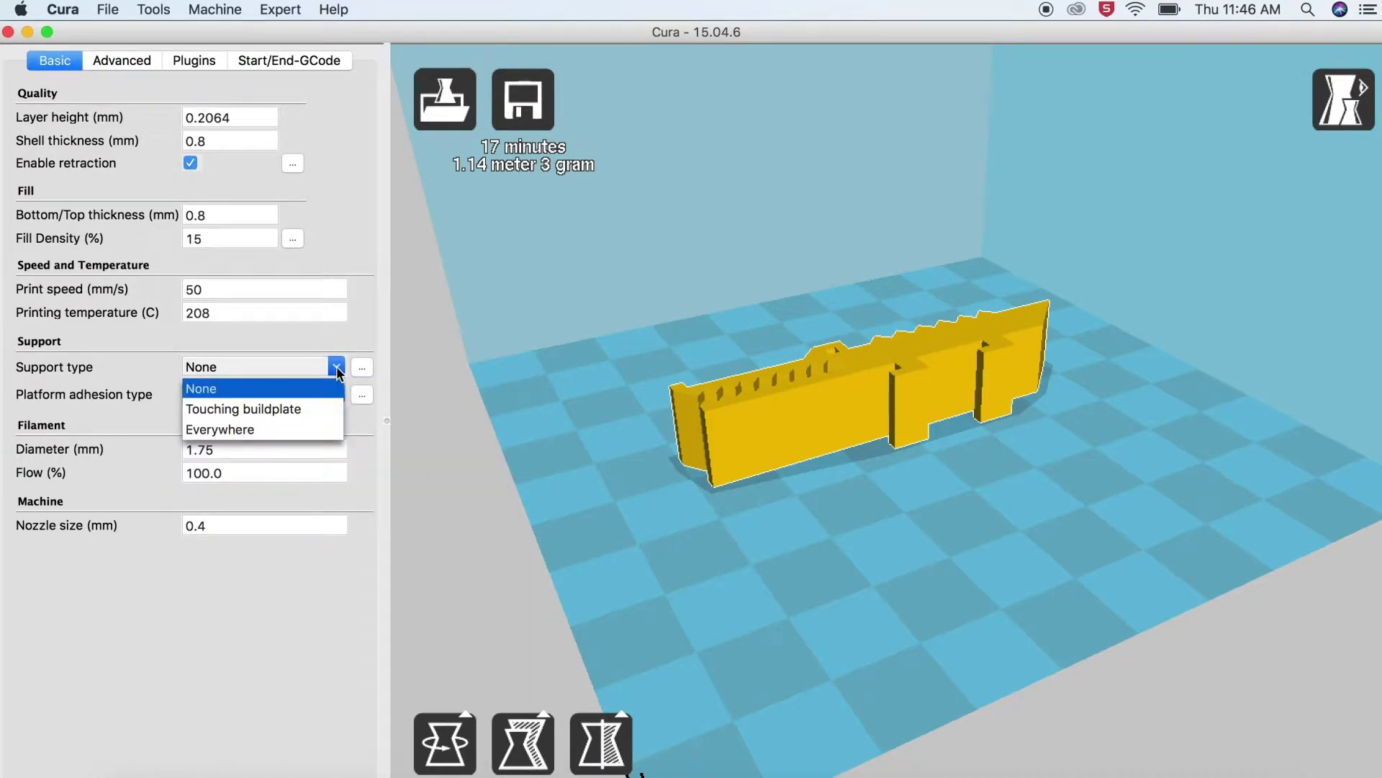
left_click(337, 366)
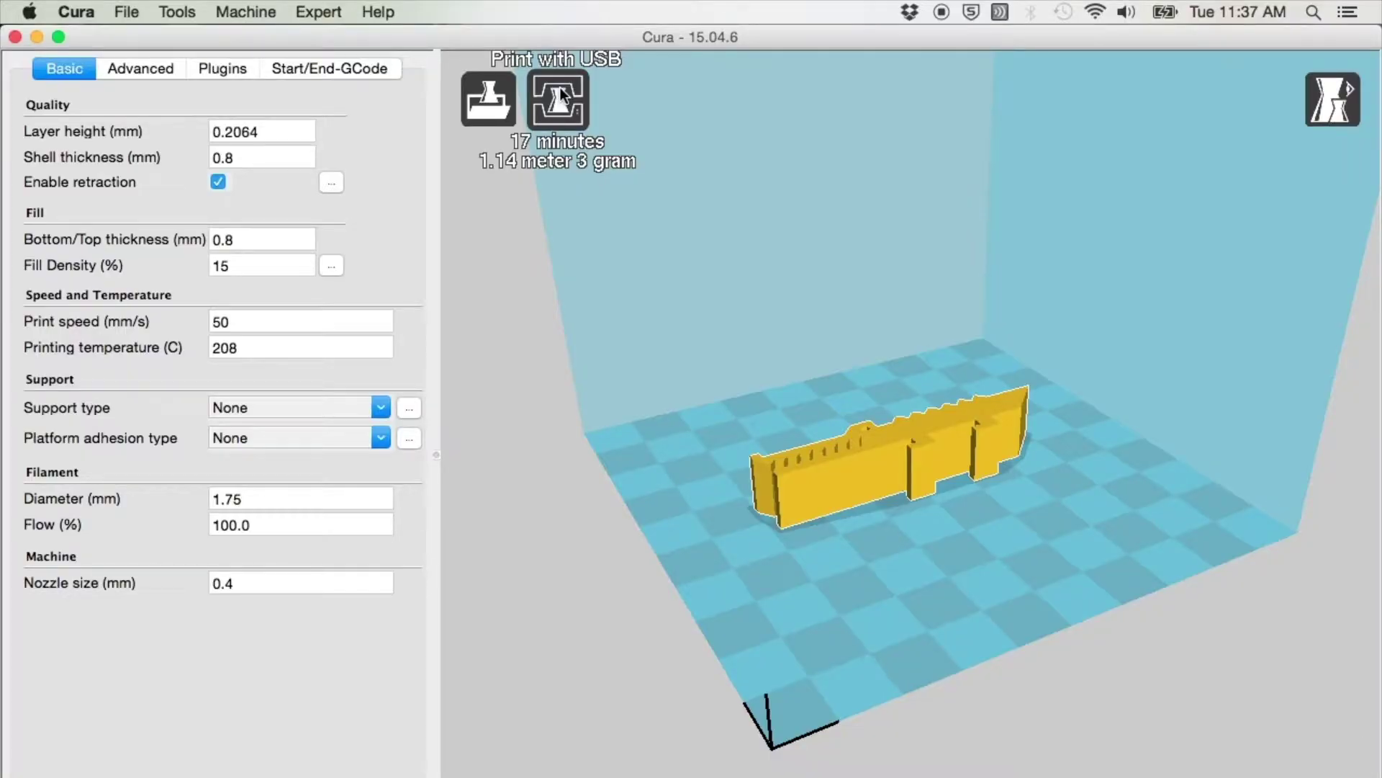
Open the Print with USB window and raise the hotend temperature to 211.
left_click(560, 87)
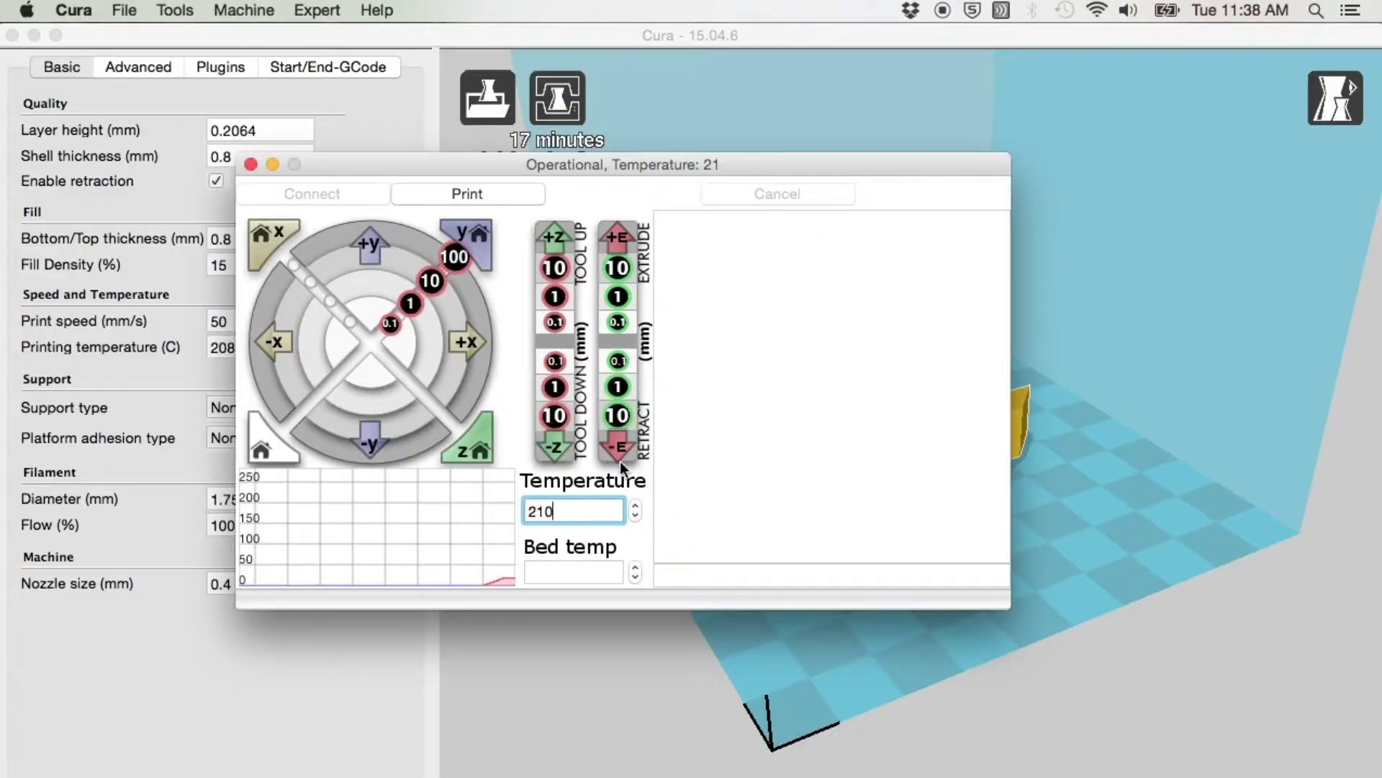
left_click(636, 505)
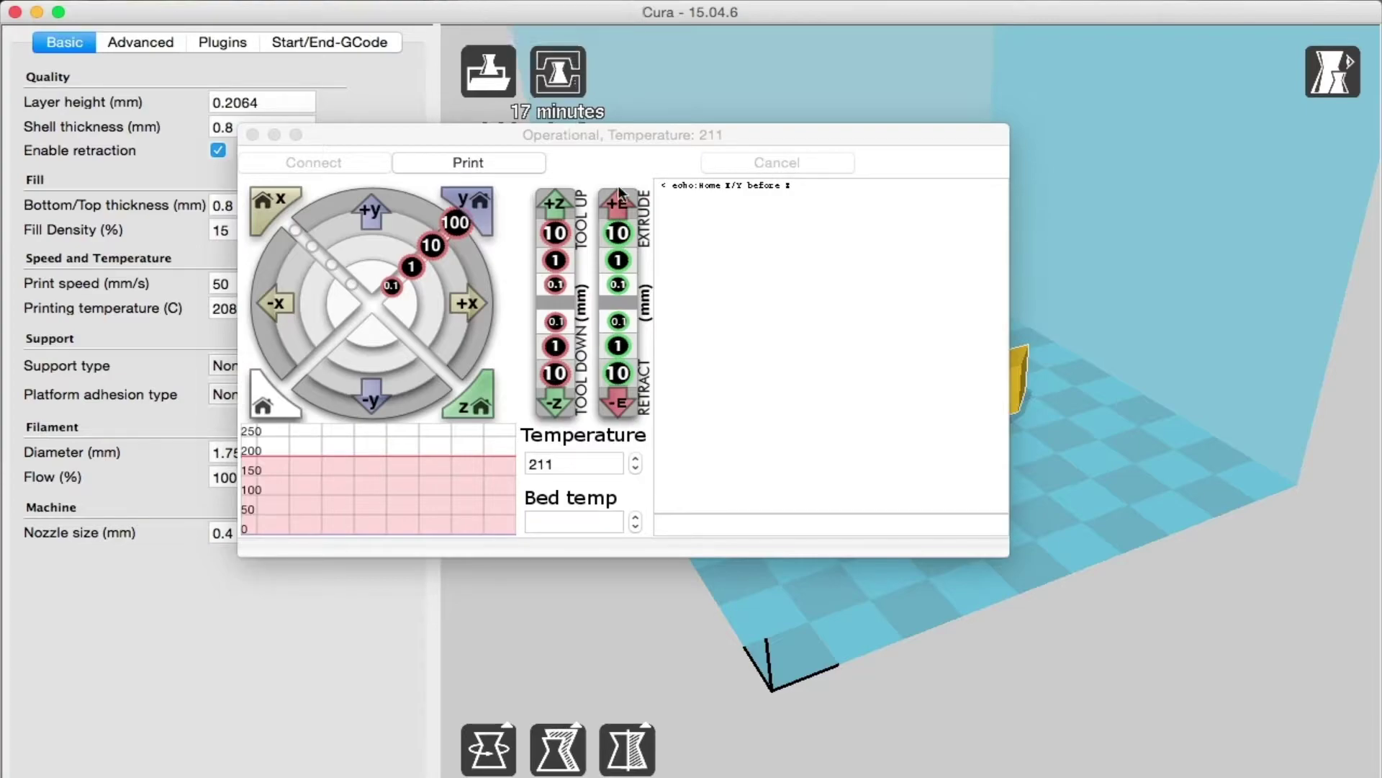
Extrude two 10 mm lengths of filament with the +10 button.
left_click(626, 240)
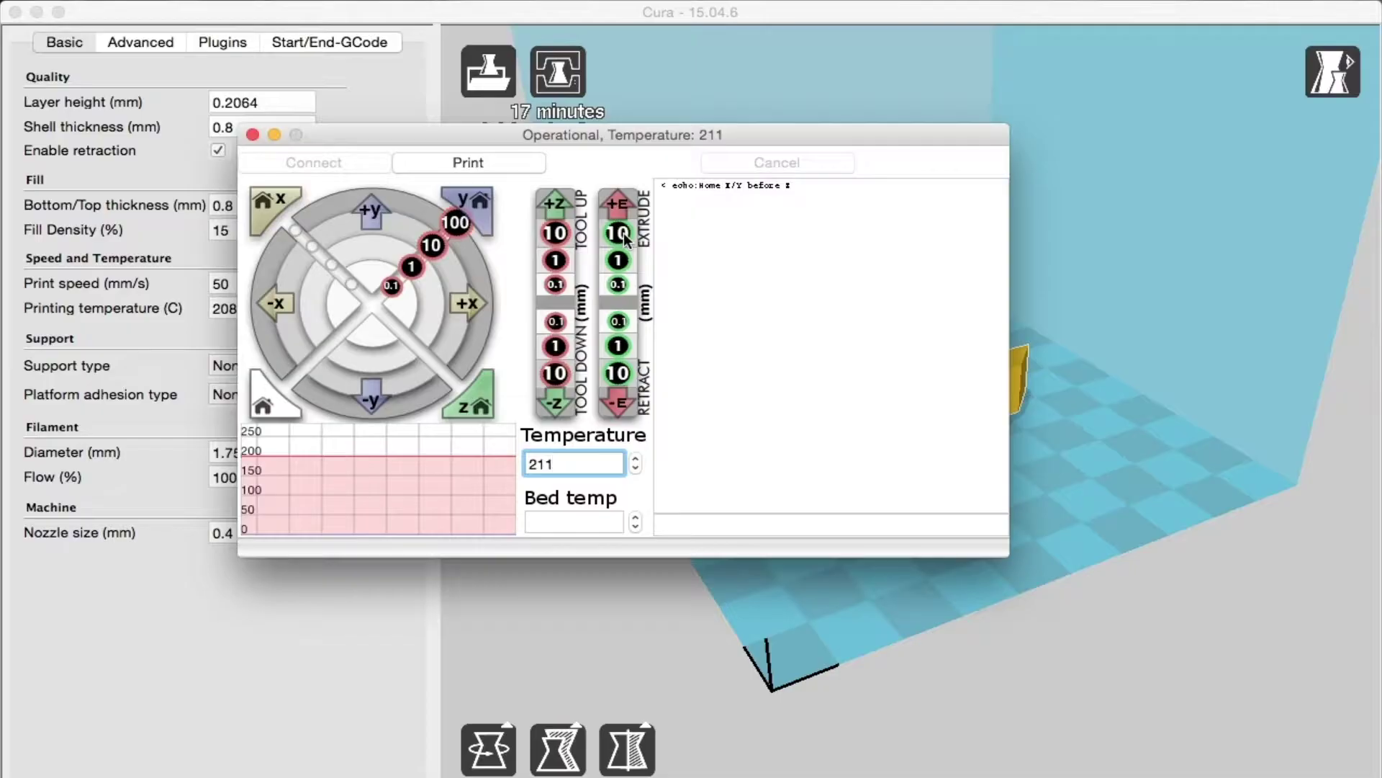
left_click(626, 240)
left_click(625, 240)
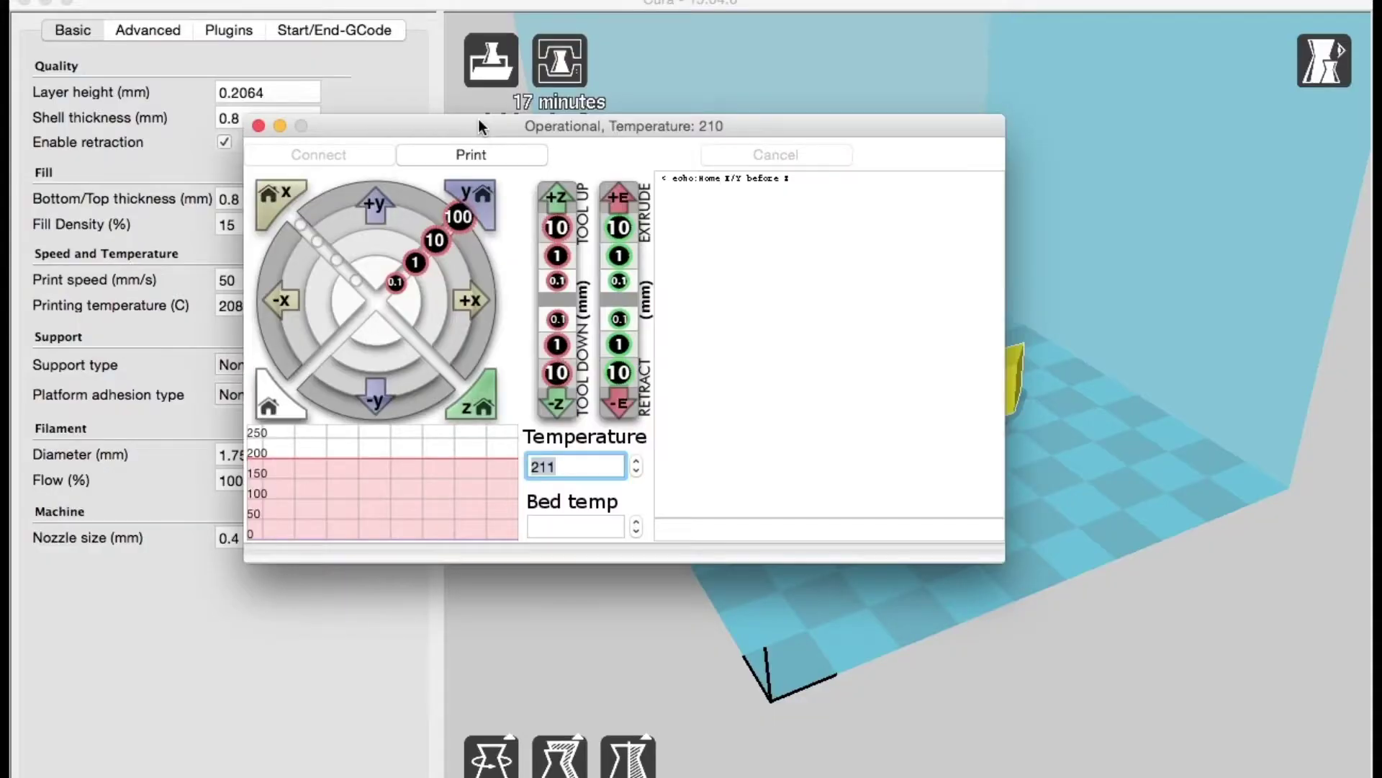
Start the mralligator print with the Print button in the USB printing window.
left_click(497, 156)
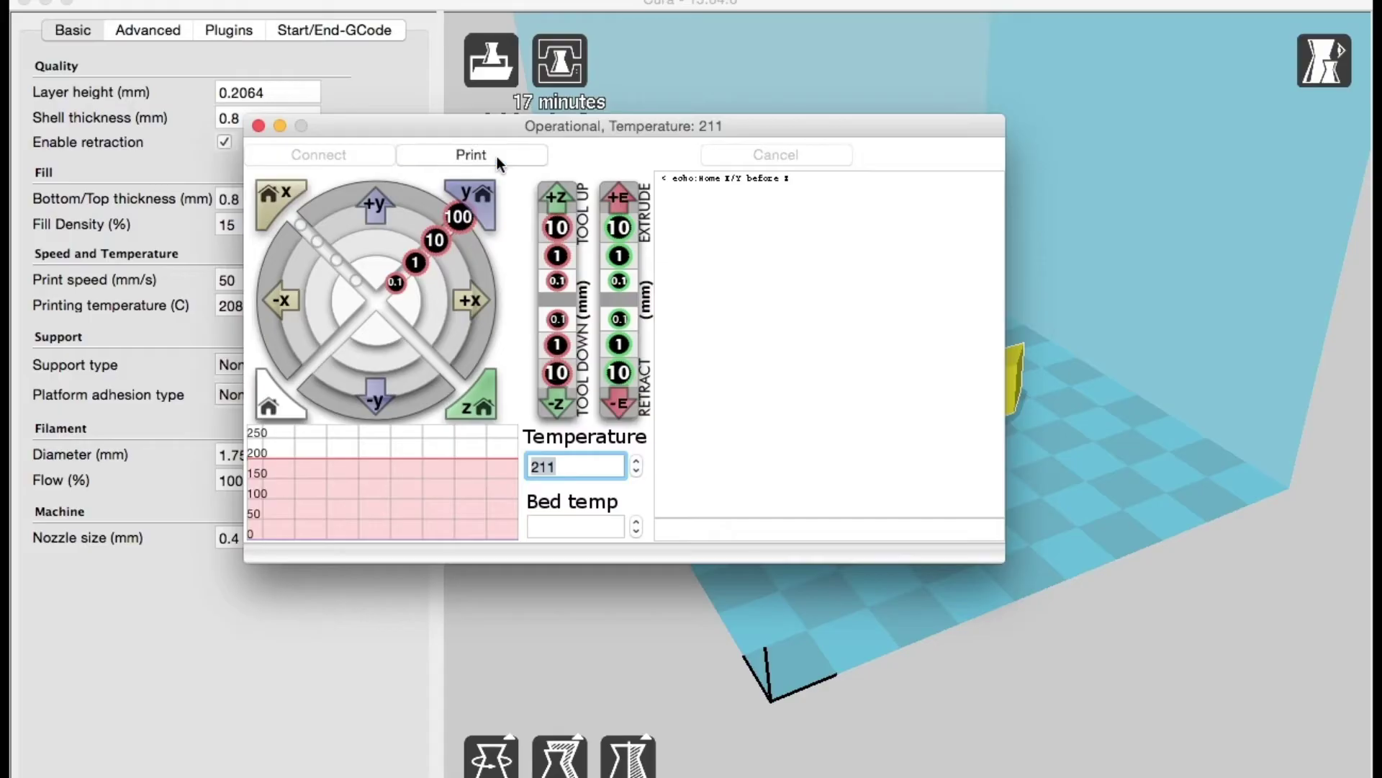